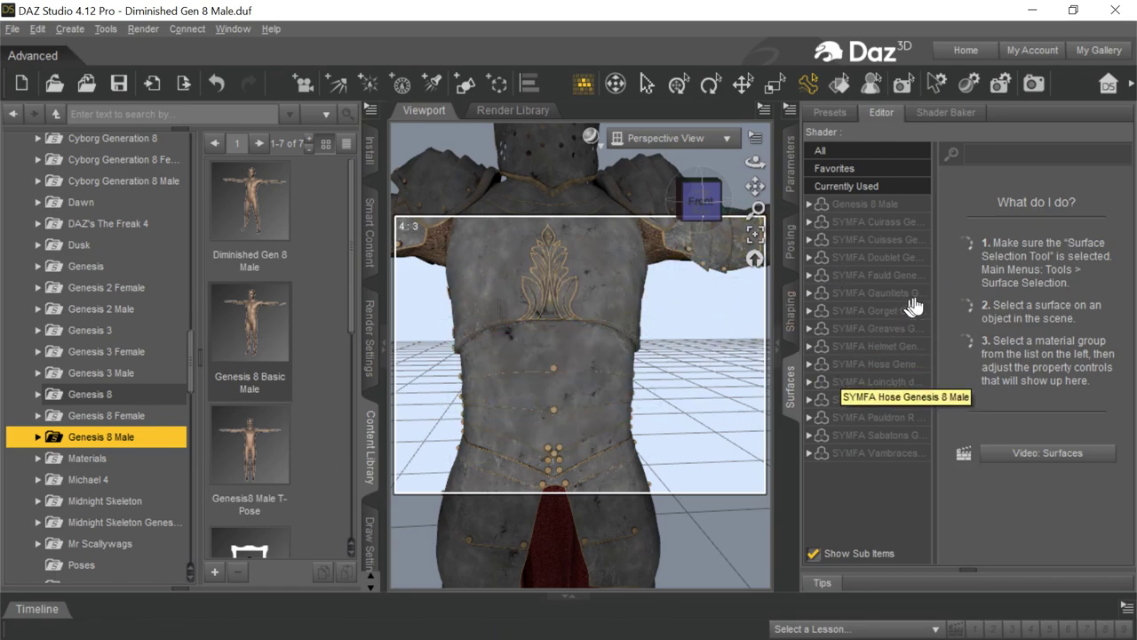
Minimize DAZ Studio so Character Creator 3 shows the armored knight
left_click(1020, 12)
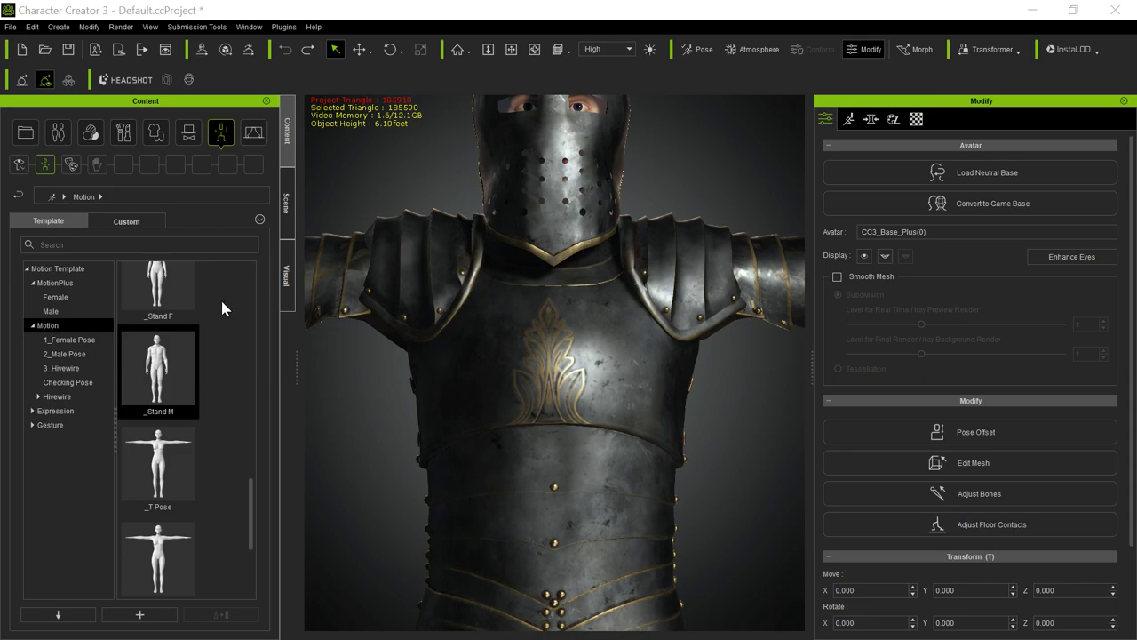
Zoom out to the full armored knight and select the waist fauld to show its Cloth settings
left_click(770, 221)
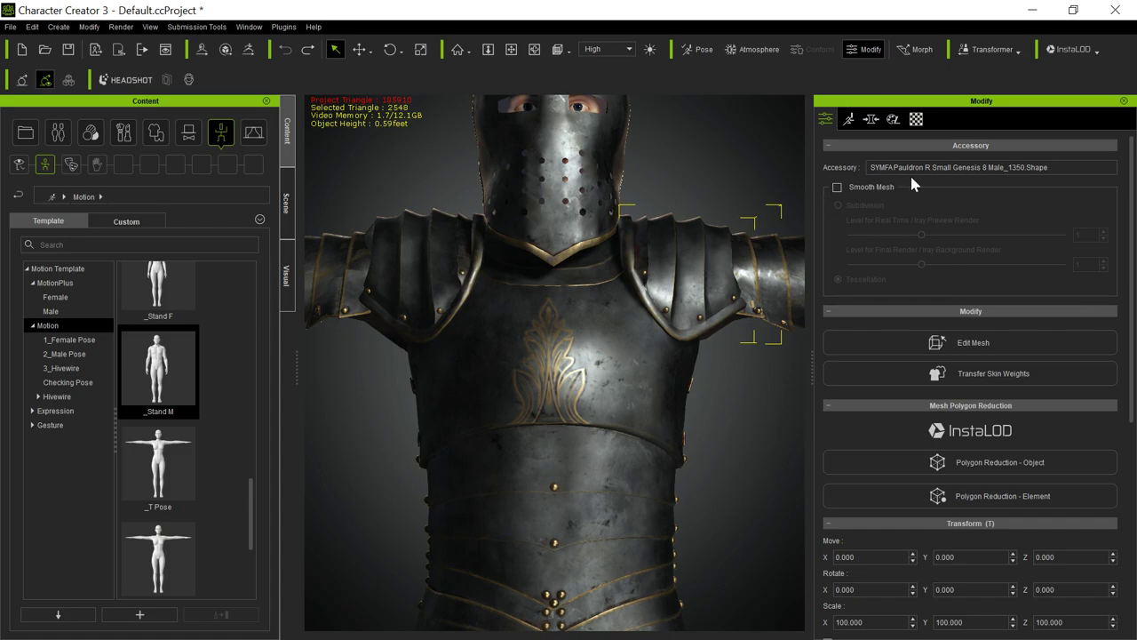
left_click(438, 281)
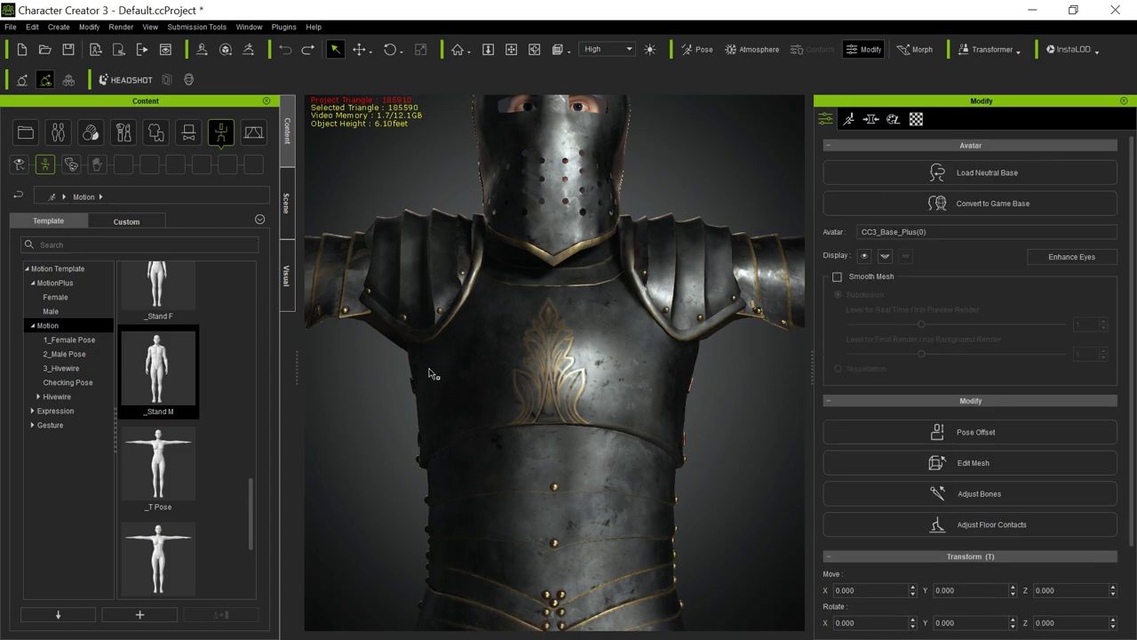
right_click_drag(435, 374, 627, 575)
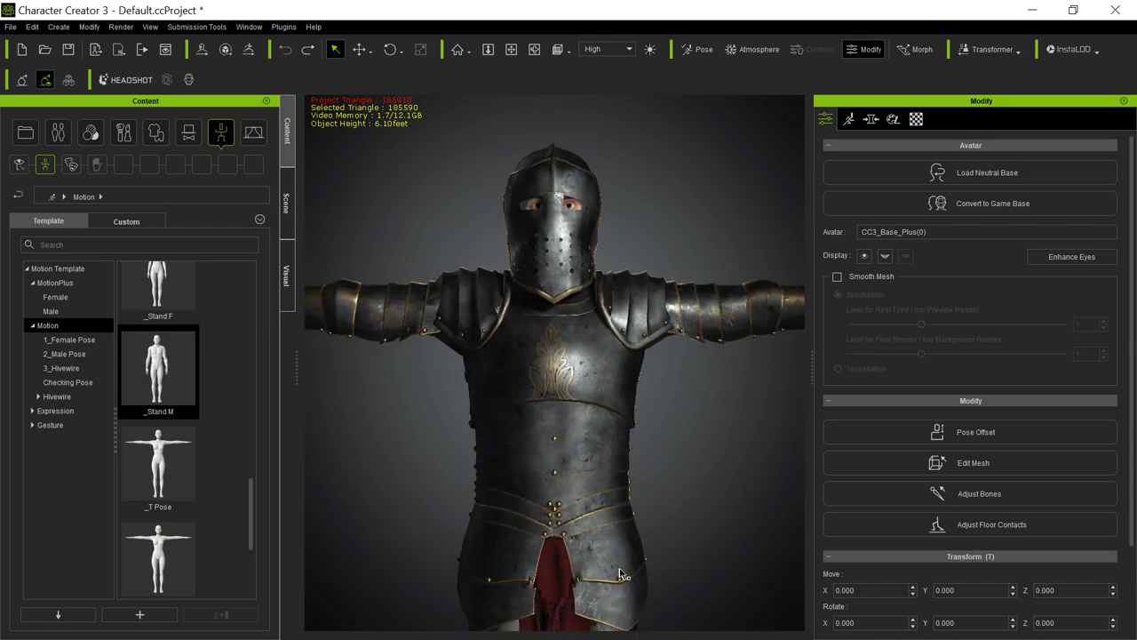
left_click(629, 577)
left_click(631, 579)
left_click(631, 579)
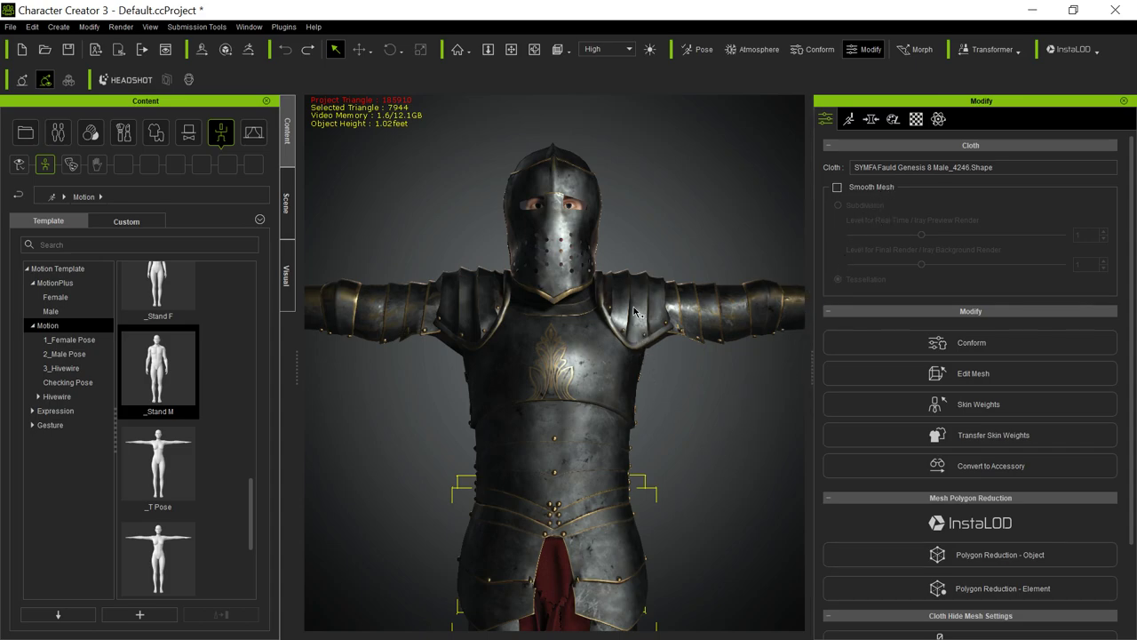
Zoom in and pan to frame the torso, then select the cuirass to view its cloth settings
scroll(689, 405, "up", 1)
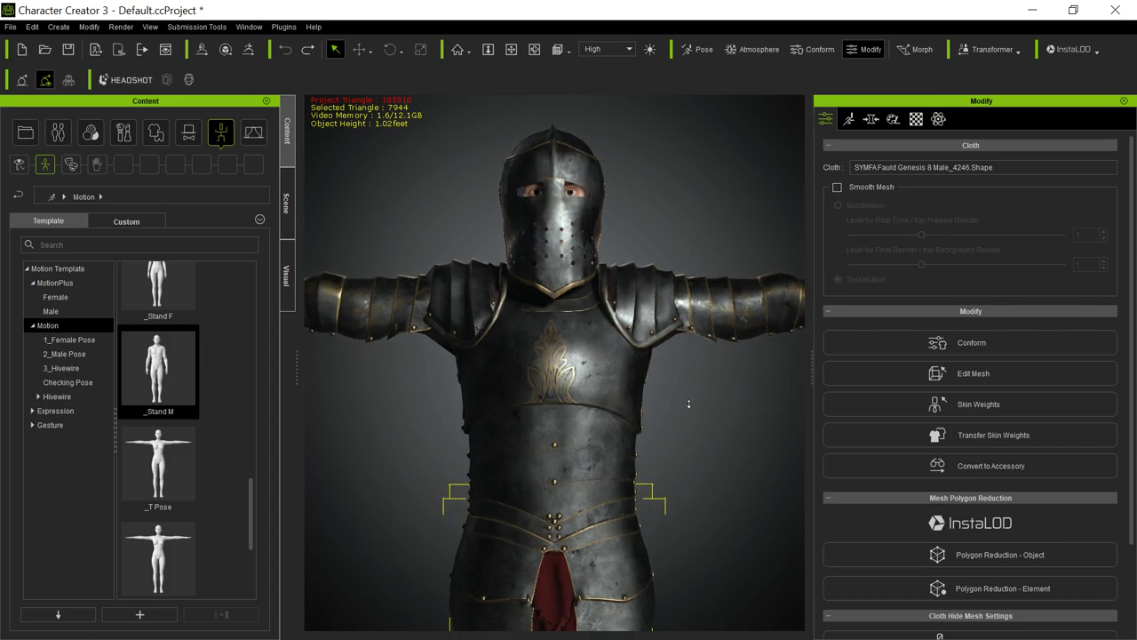
scroll(689, 404, "up", 2)
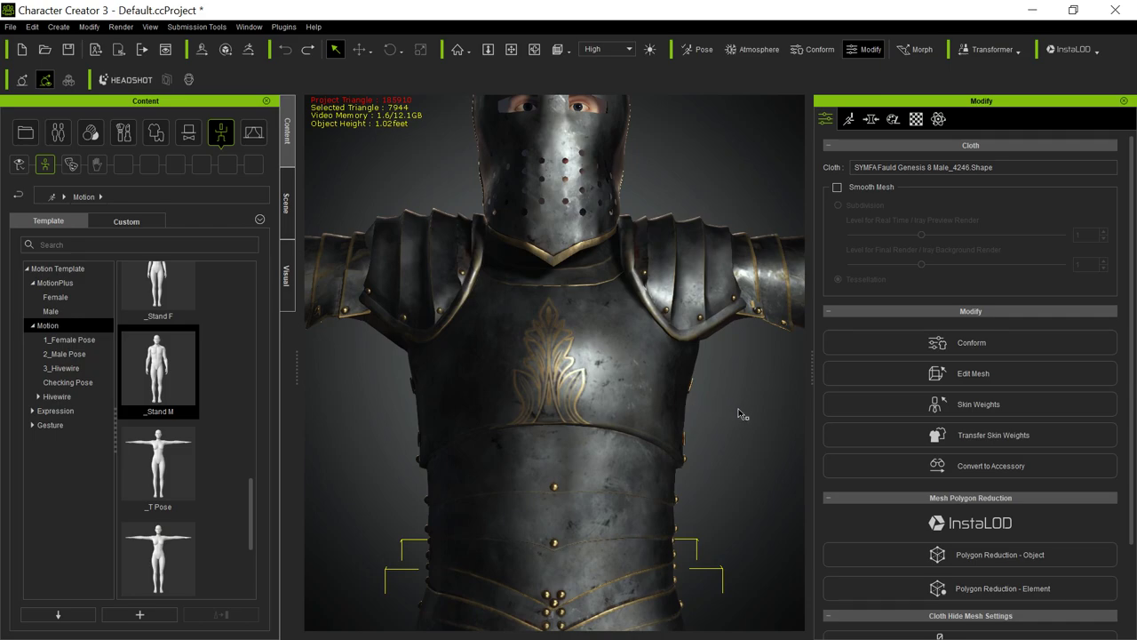
key("s")
left_click_drag(725, 377, 715, 469)
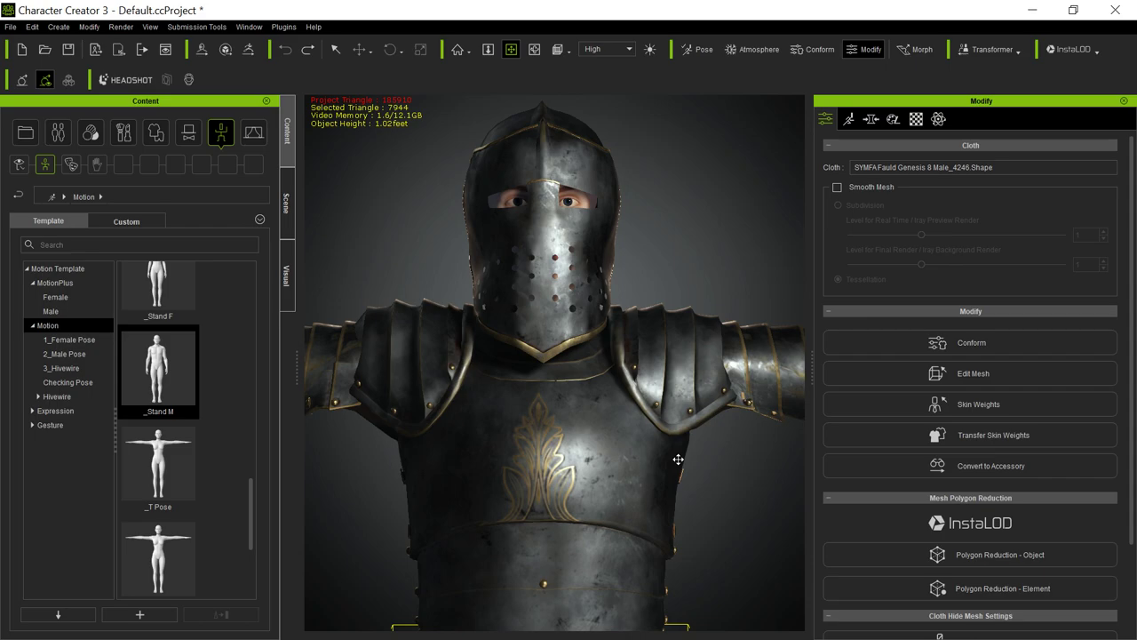
left_click_drag(677, 477, 676, 350)
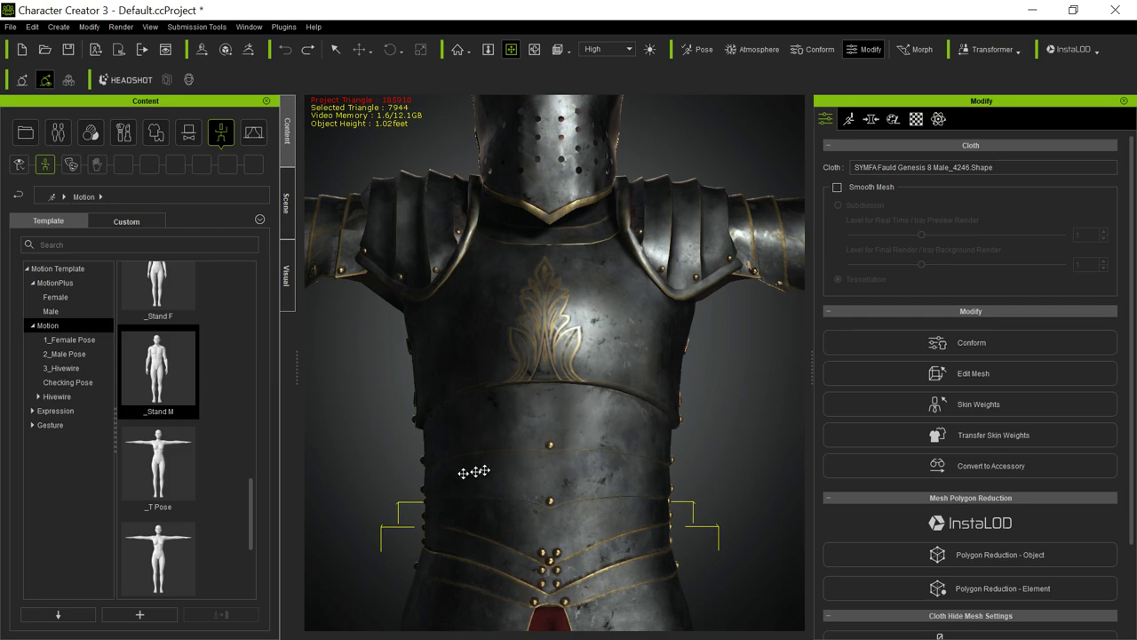
key("q")
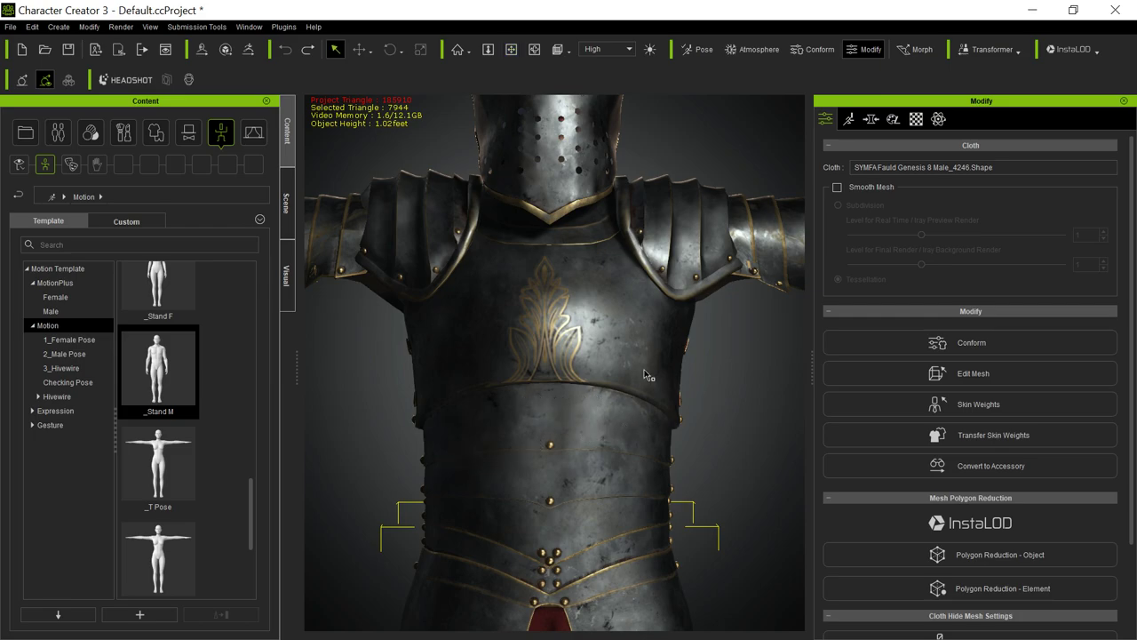
left_click(645, 372)
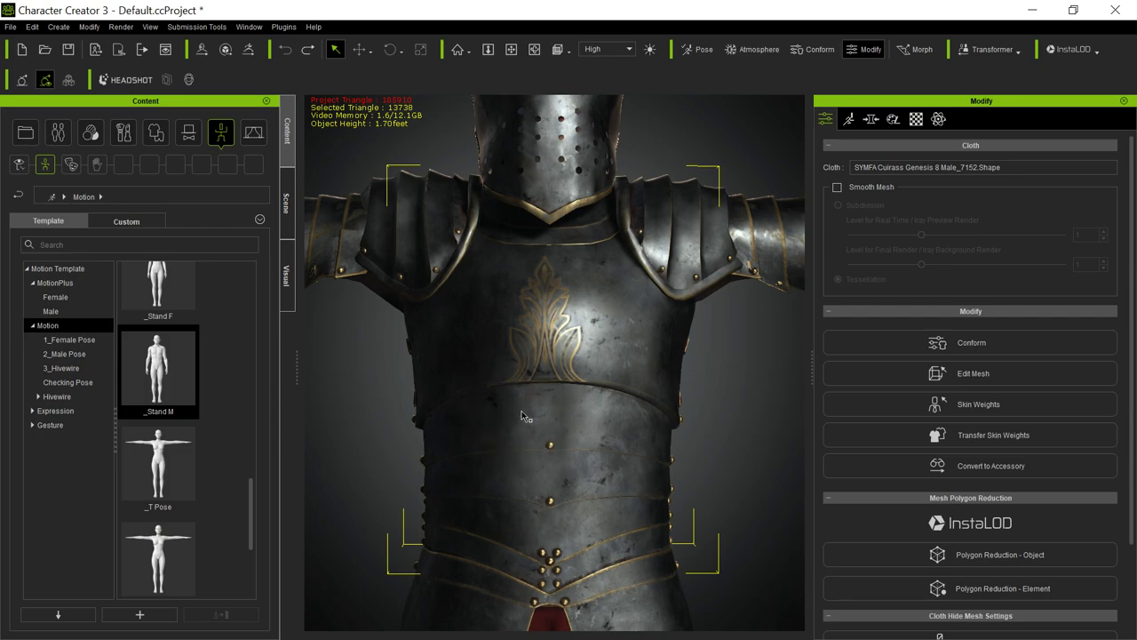
Compare the right and left pauldrons' Modify settings, ending with the right pauldron selected
left_click(686, 224)
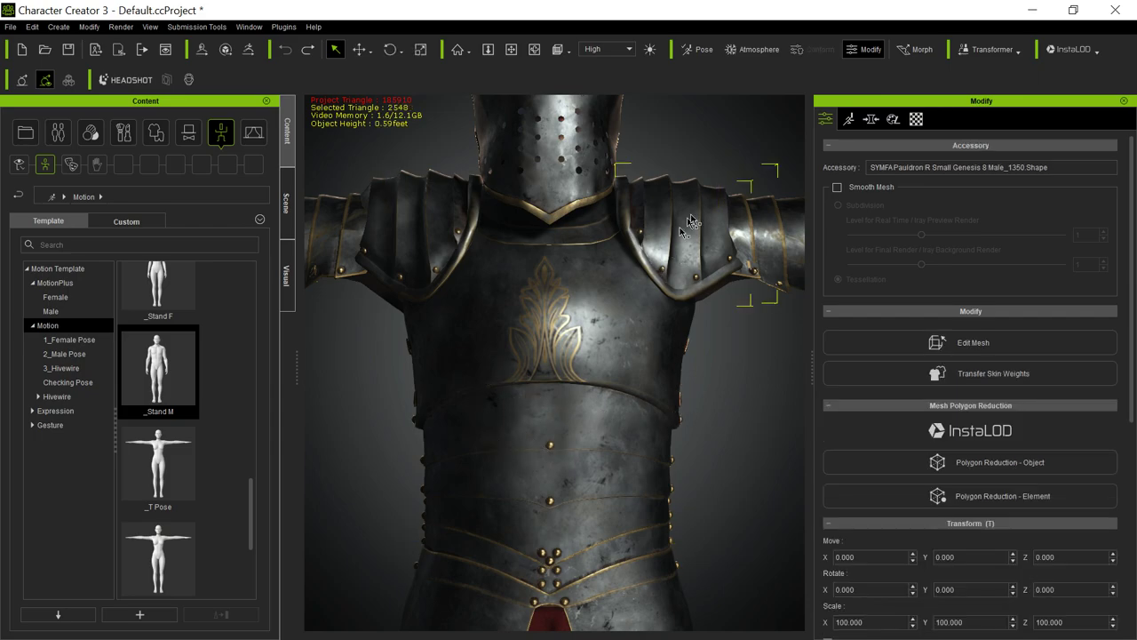
left_click(432, 237)
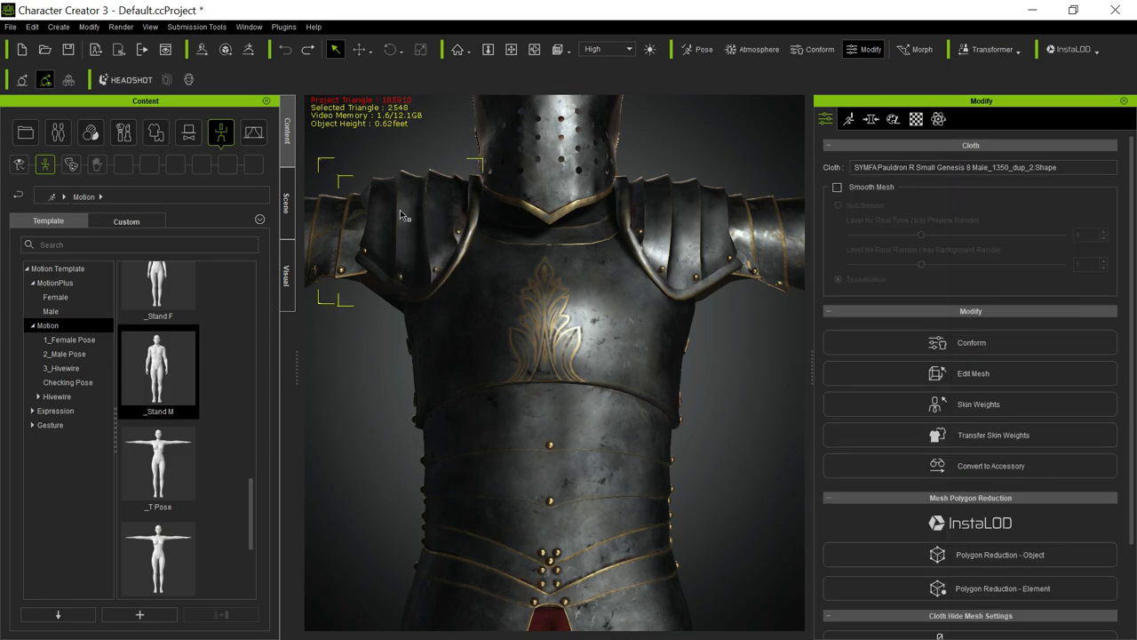
left_click(712, 259)
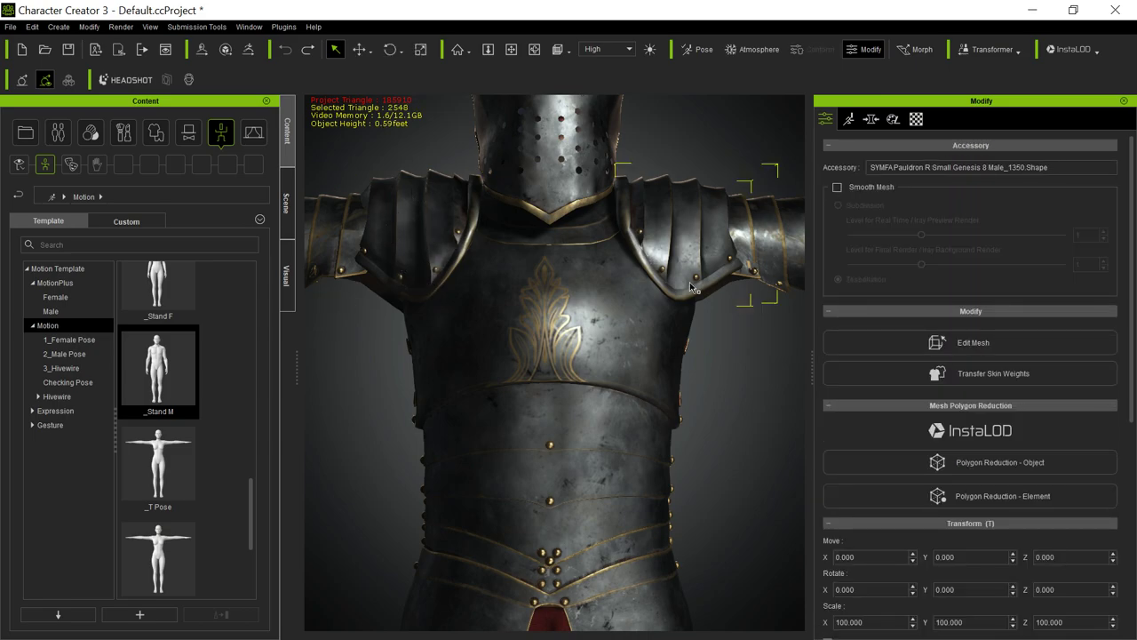
Apply the _Idle Pose motion template so the knight's arms hang lowered
scroll(222, 416, "down", 3)
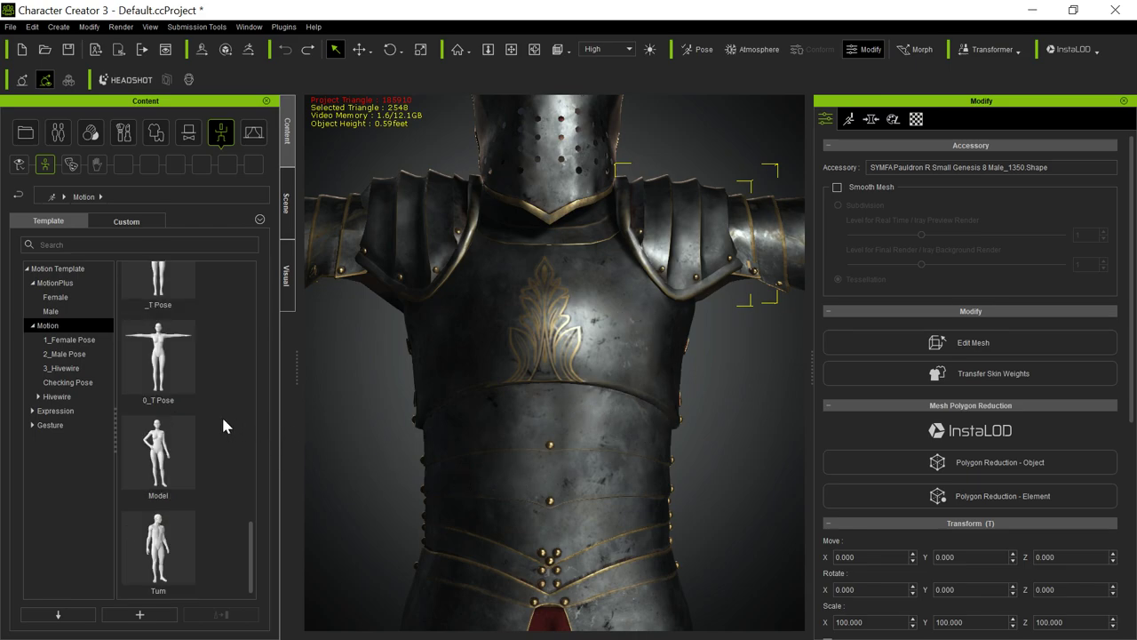
scroll(222, 416, "up", 8)
scroll(223, 423, "down", 4)
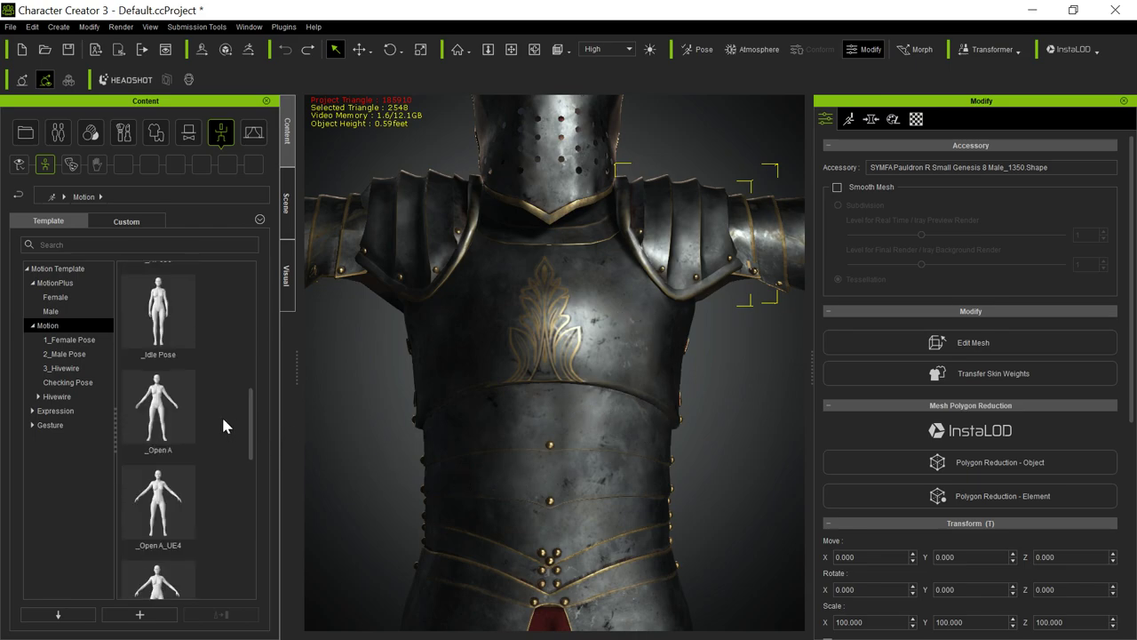
double_click(174, 308)
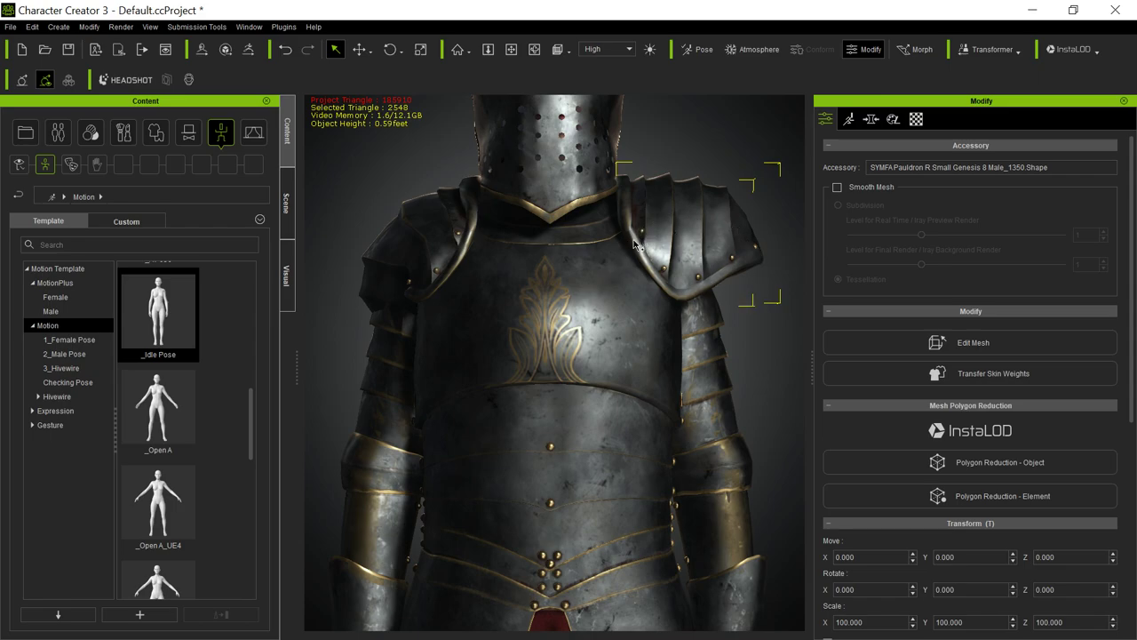
Reparent the right pauldron accessory to the CC_Base_L_Clavicle bone through Attach to Sub-node
scroll(847, 414, "down", 3)
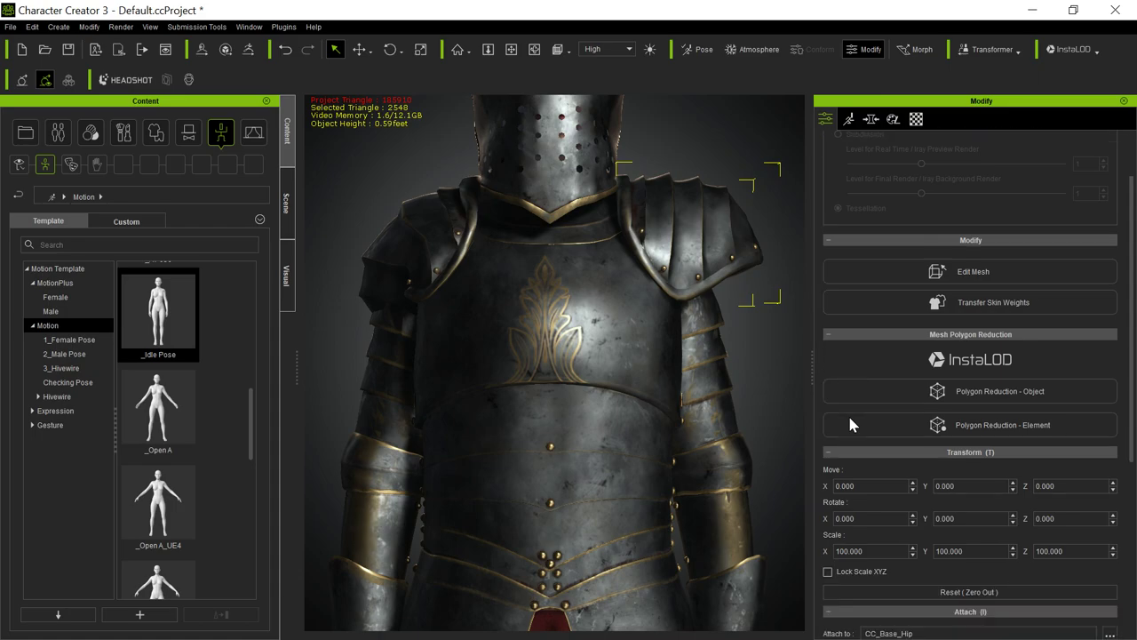
scroll(849, 422, "down", 2)
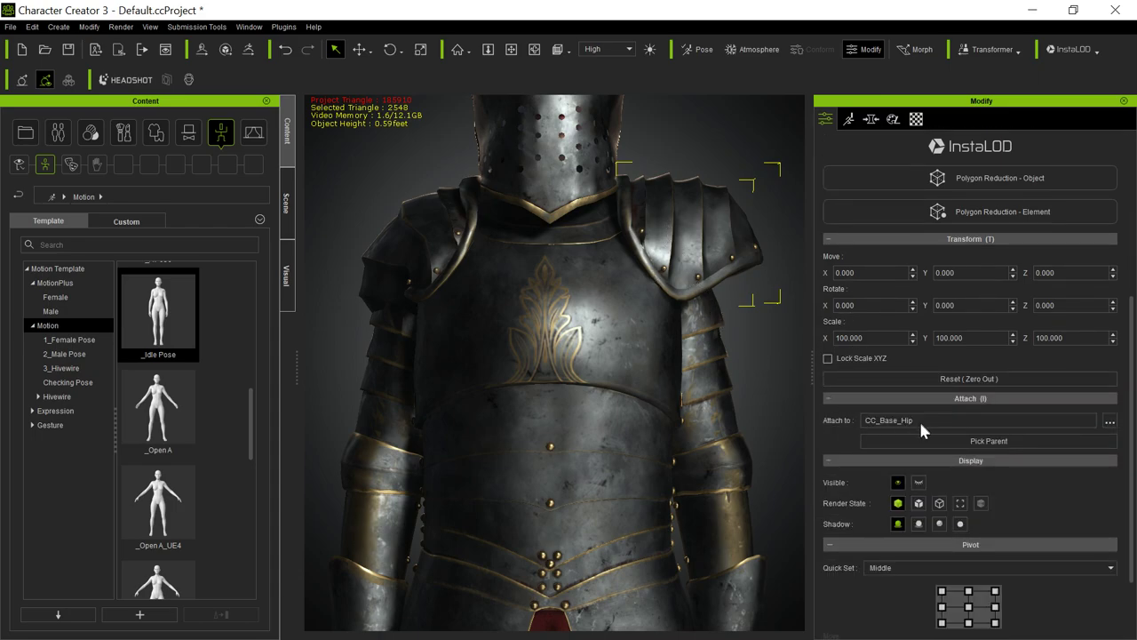
left_click(1110, 421)
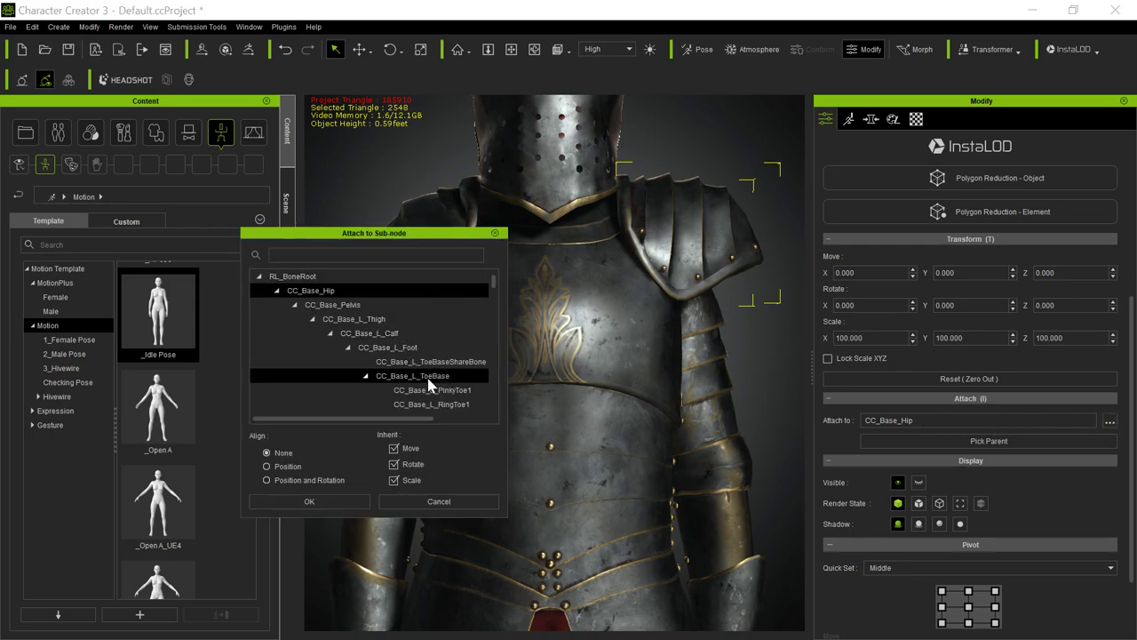
scroll(431, 380, "down", 4)
scroll(427, 382, "down", 5)
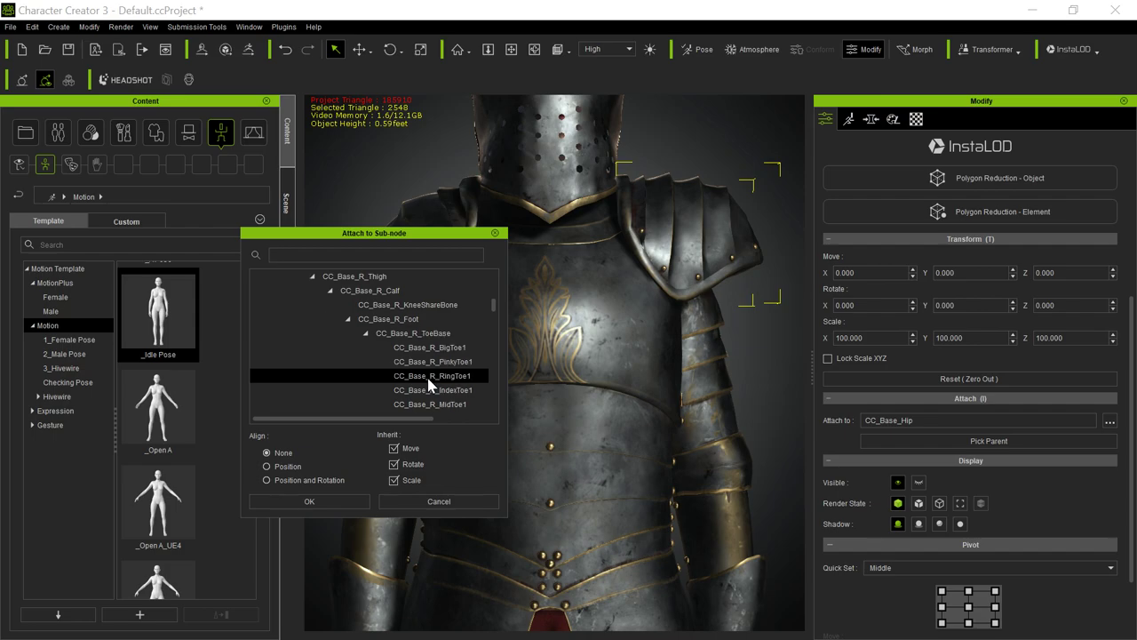
scroll(427, 382, "down", 5)
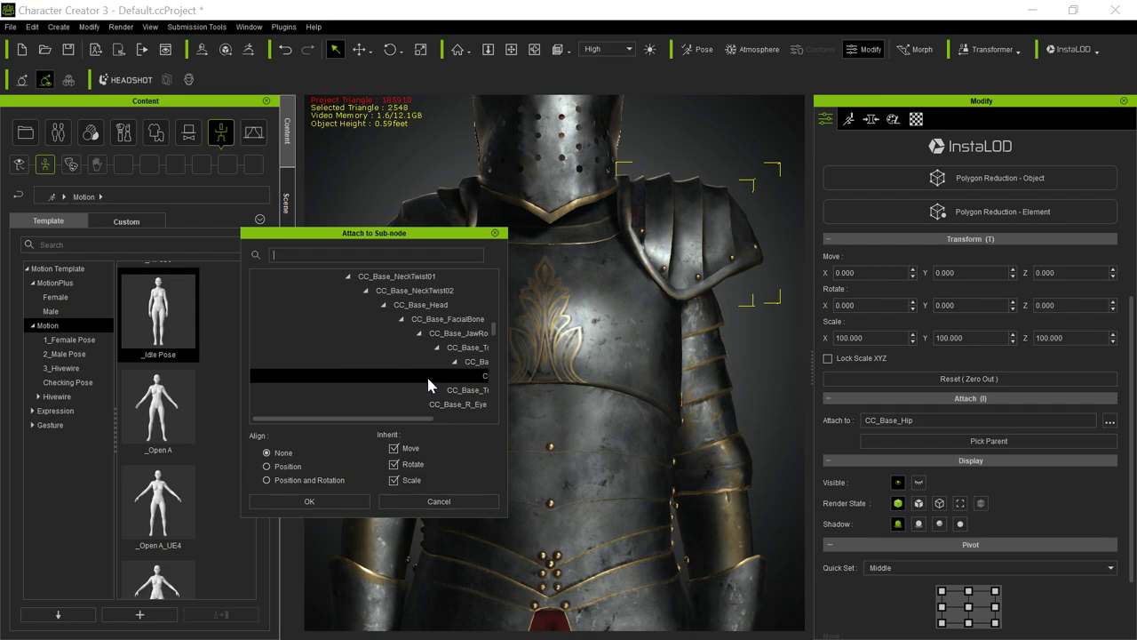
scroll(430, 383, "down", 2)
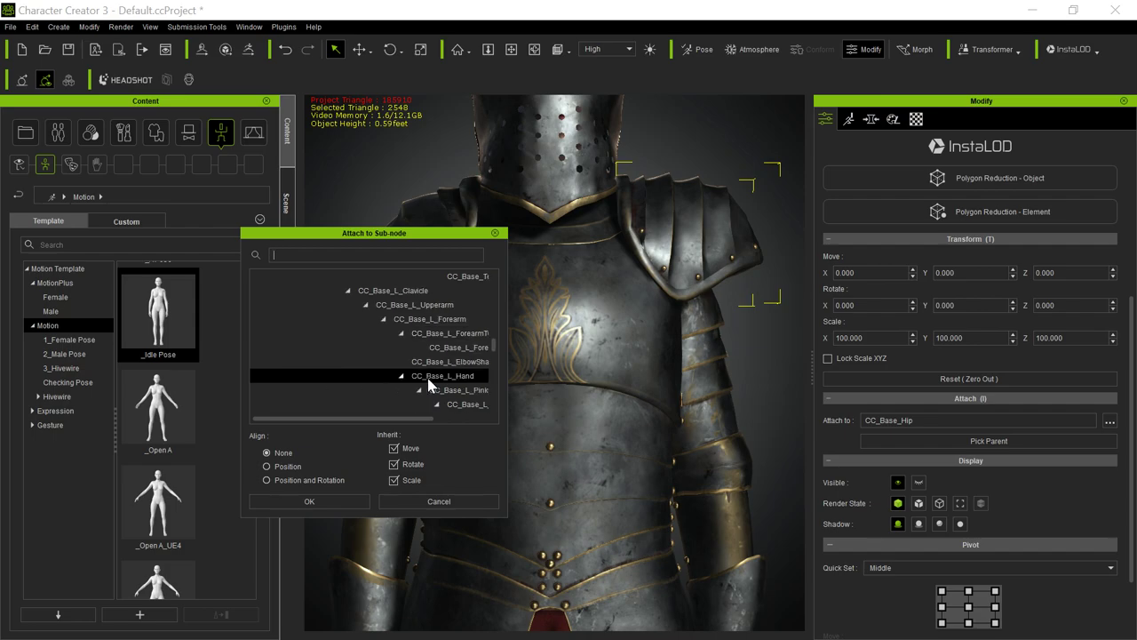
scroll(430, 382, "up", 1)
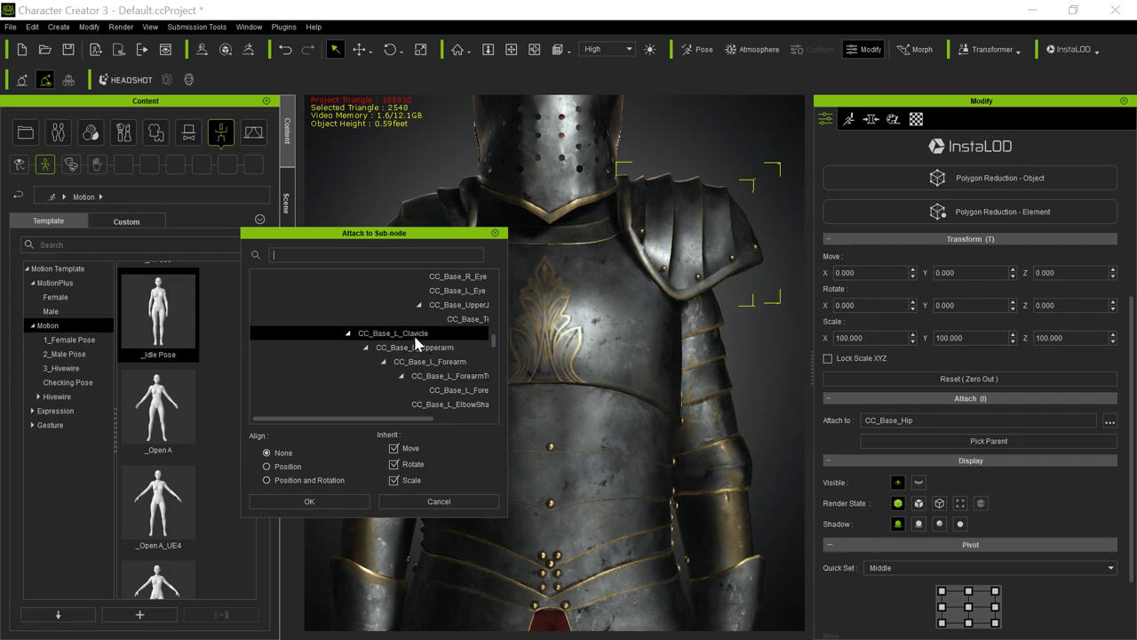
left_click(414, 335)
left_click(430, 339)
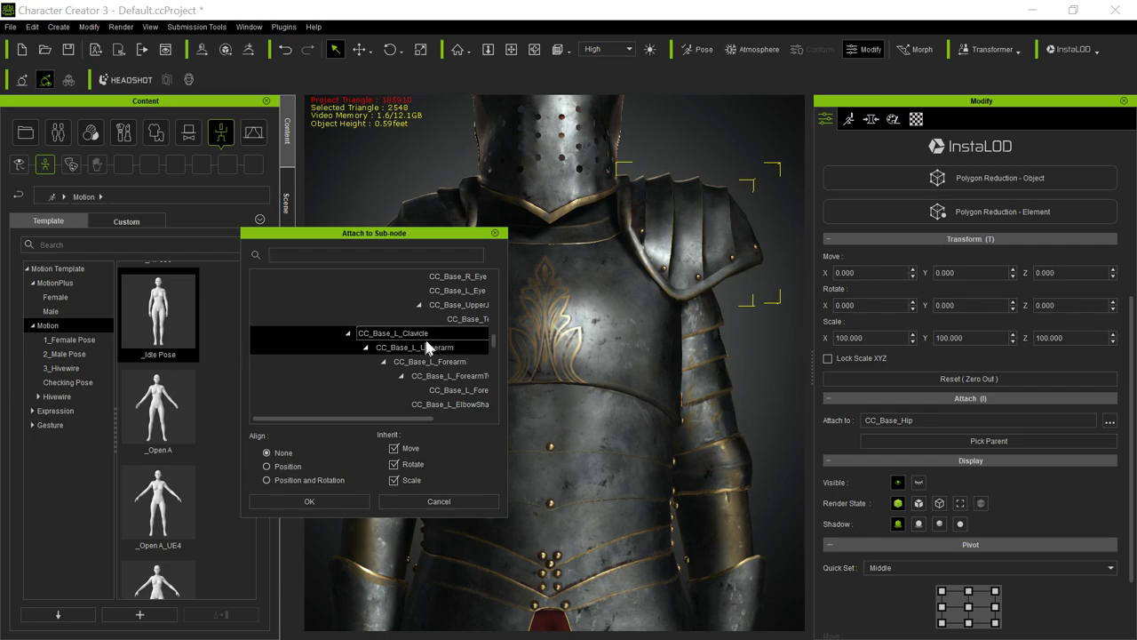
left_click(303, 502)
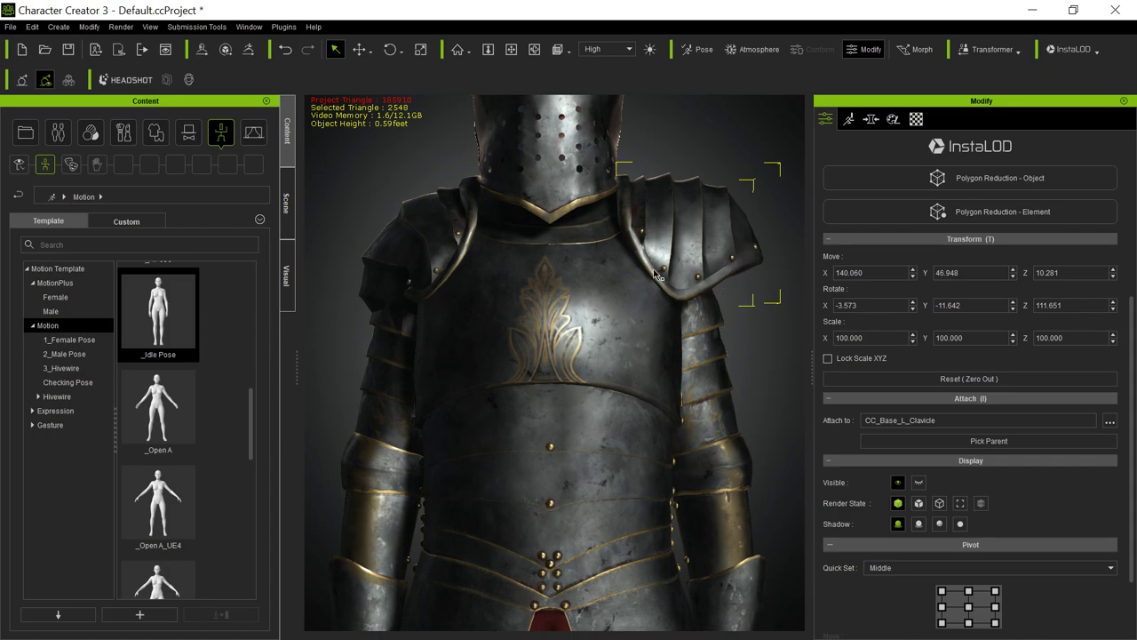
Use Element range editing to give the left shoulder pad plate conform strength .25, then exit
left_click(444, 246)
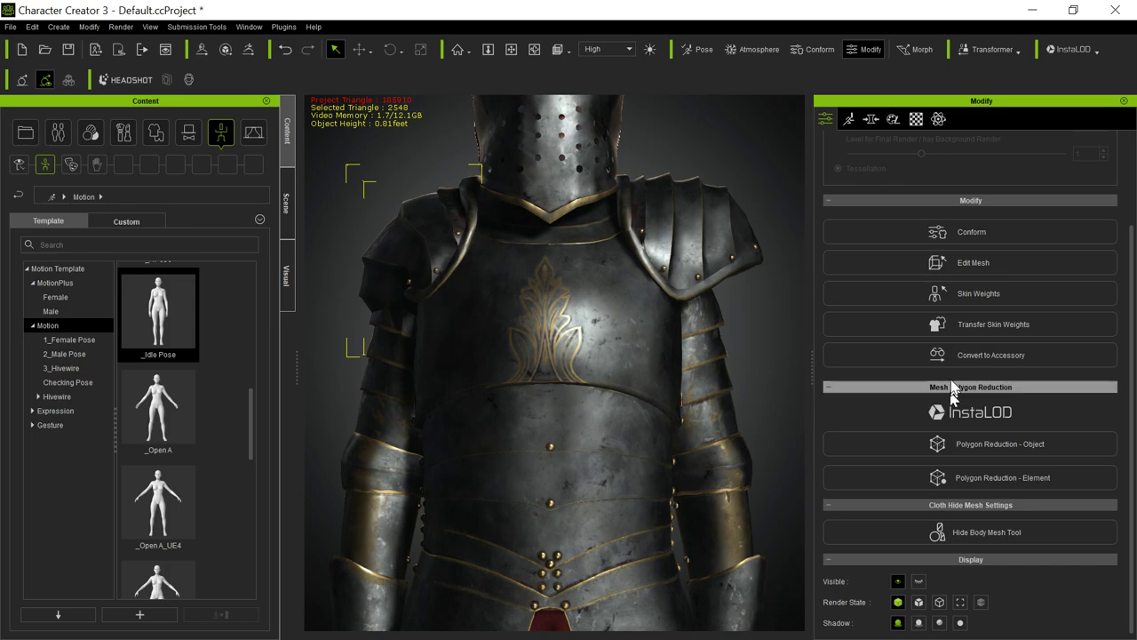
left_click(978, 233)
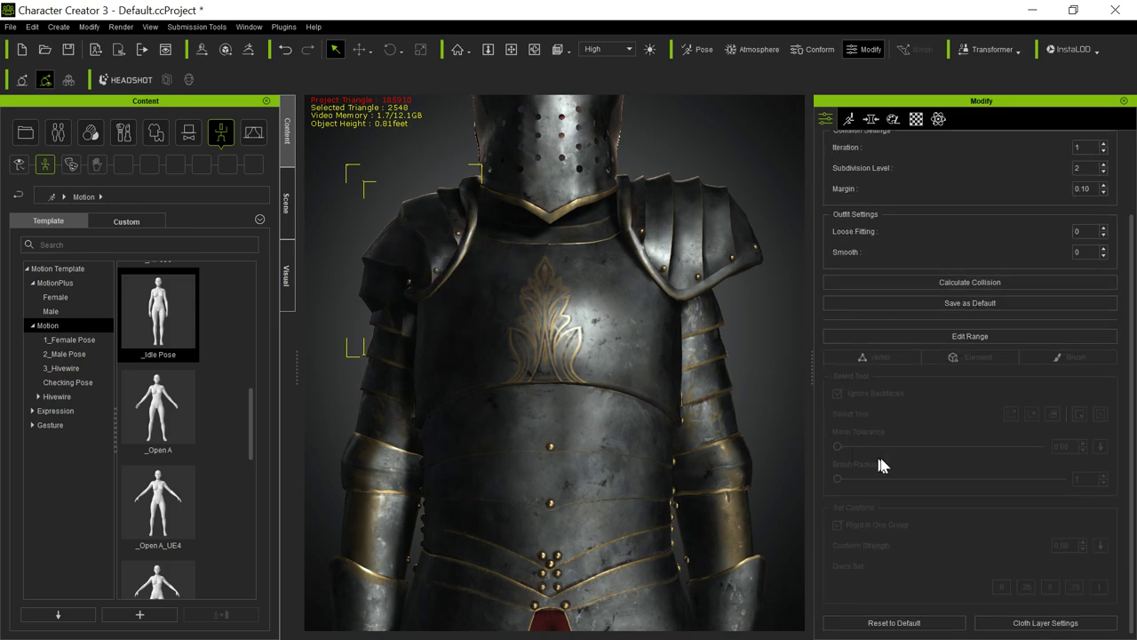
left_click(968, 337)
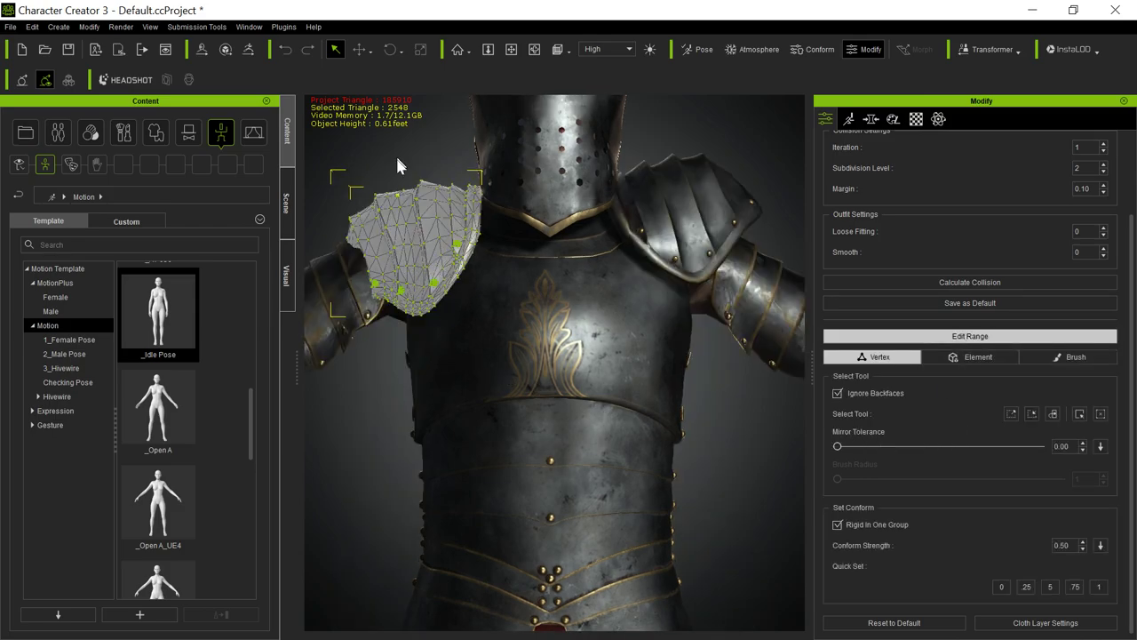
left_click(959, 356)
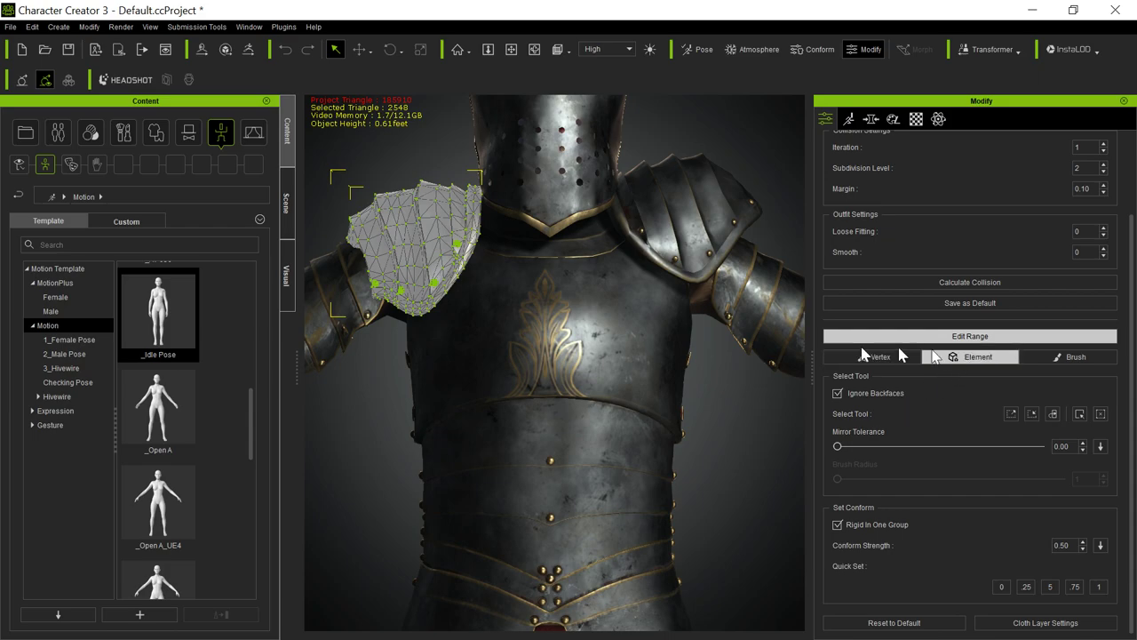
left_click(347, 260)
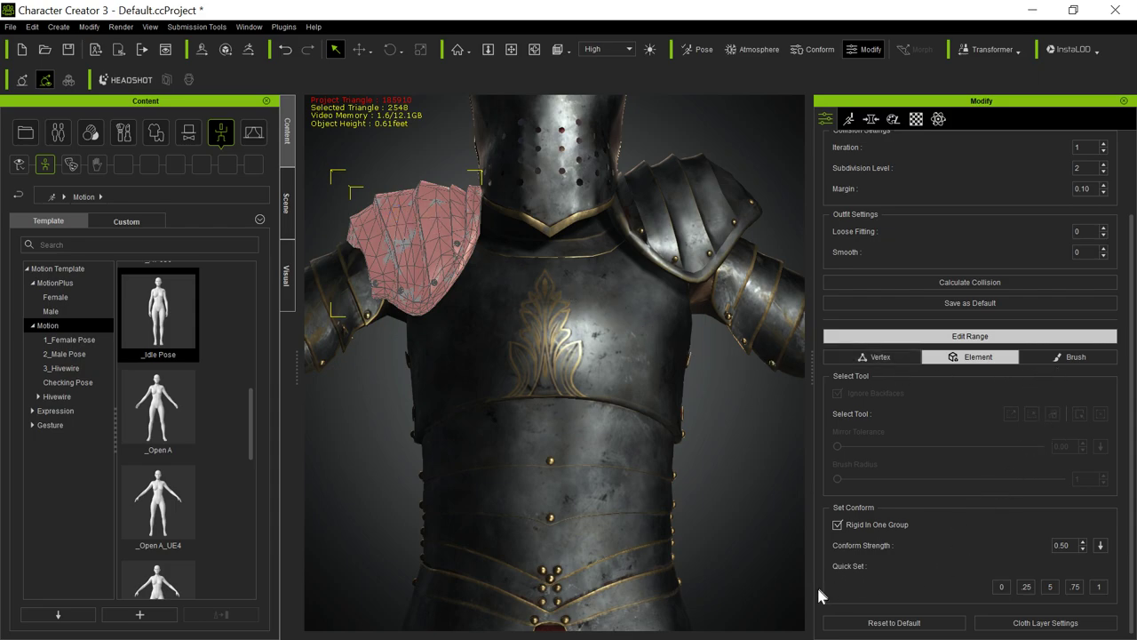
left_click(1026, 587)
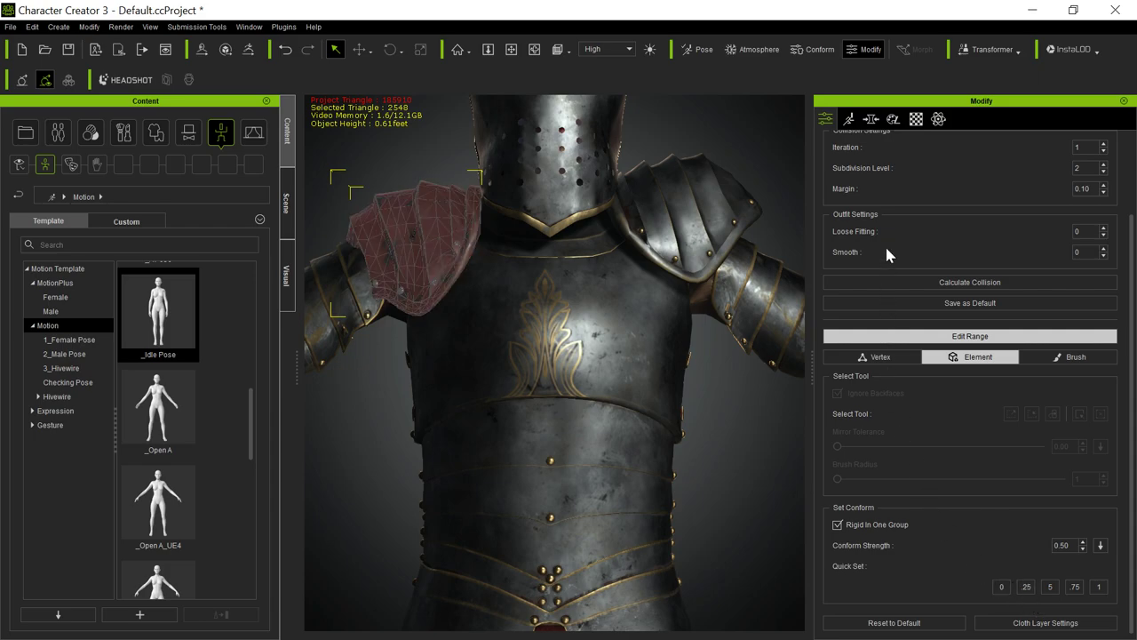
scroll(939, 287, "up", 2)
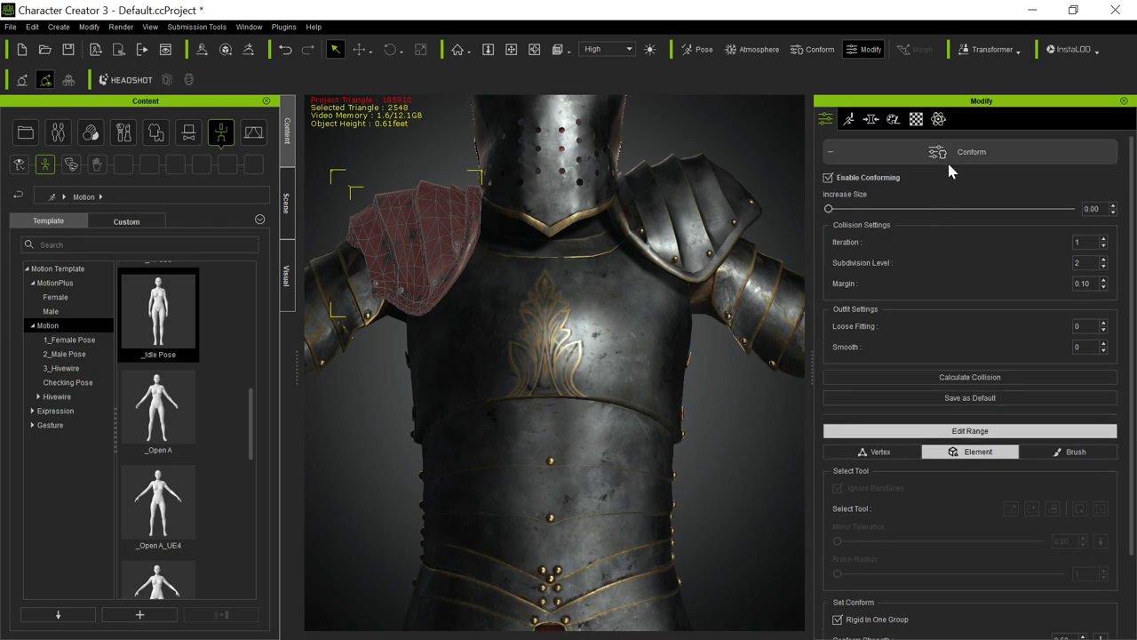
left_click(947, 159)
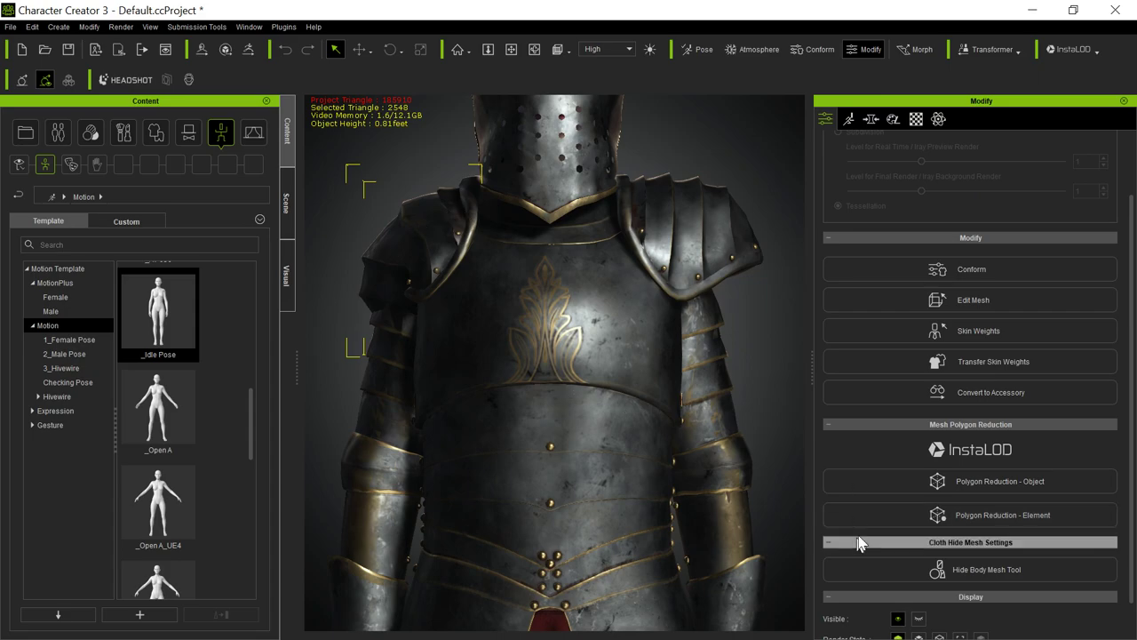
Quick Set the shoulder pad's conform range strength to 0 and close Edit Range
left_click(913, 278)
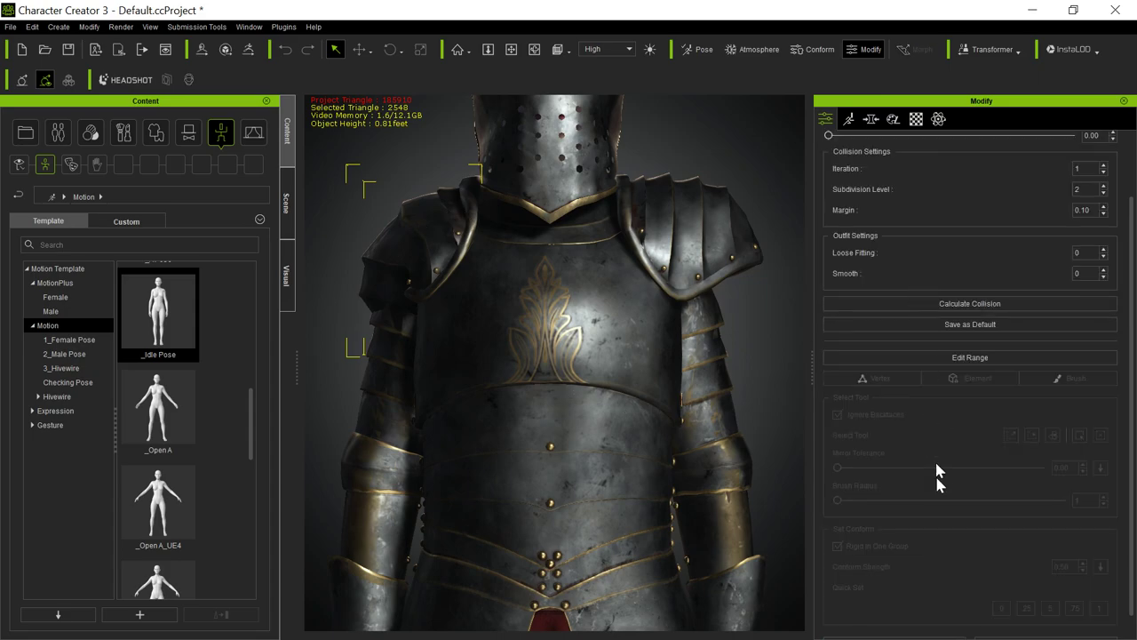
left_click(979, 359)
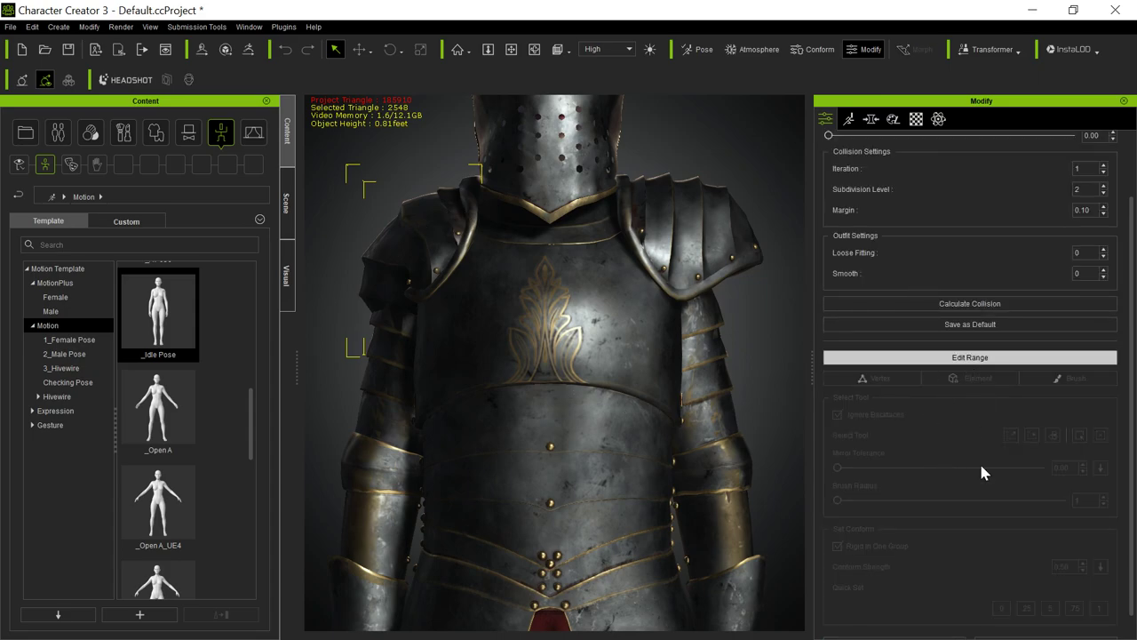
scroll(979, 461, "down", 1)
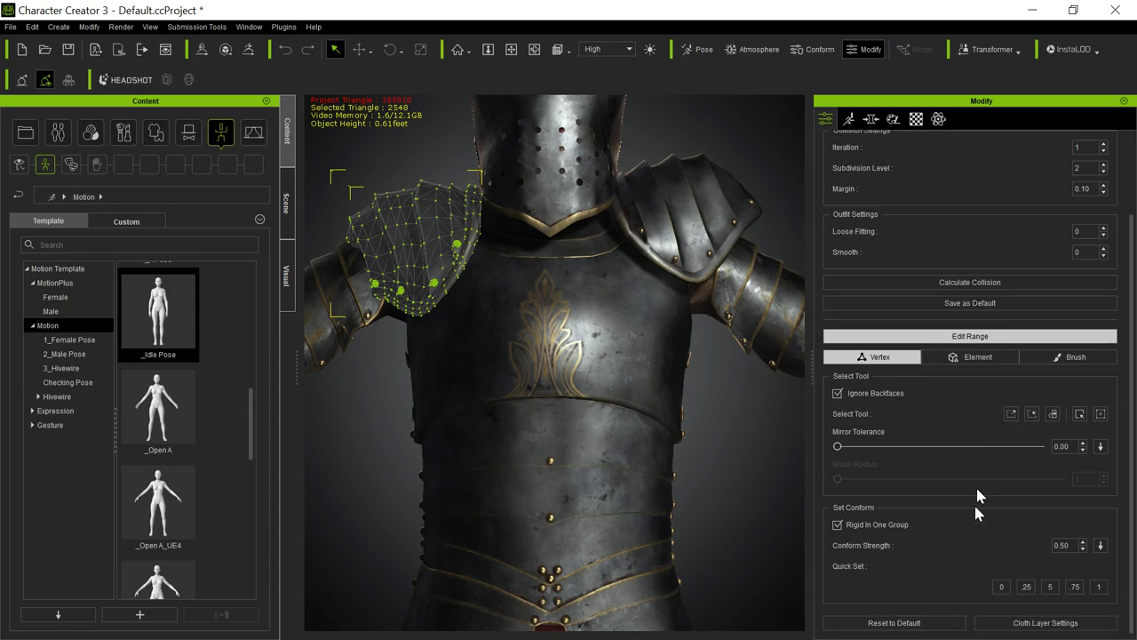
left_click(1002, 588)
scroll(978, 298, "up", 5)
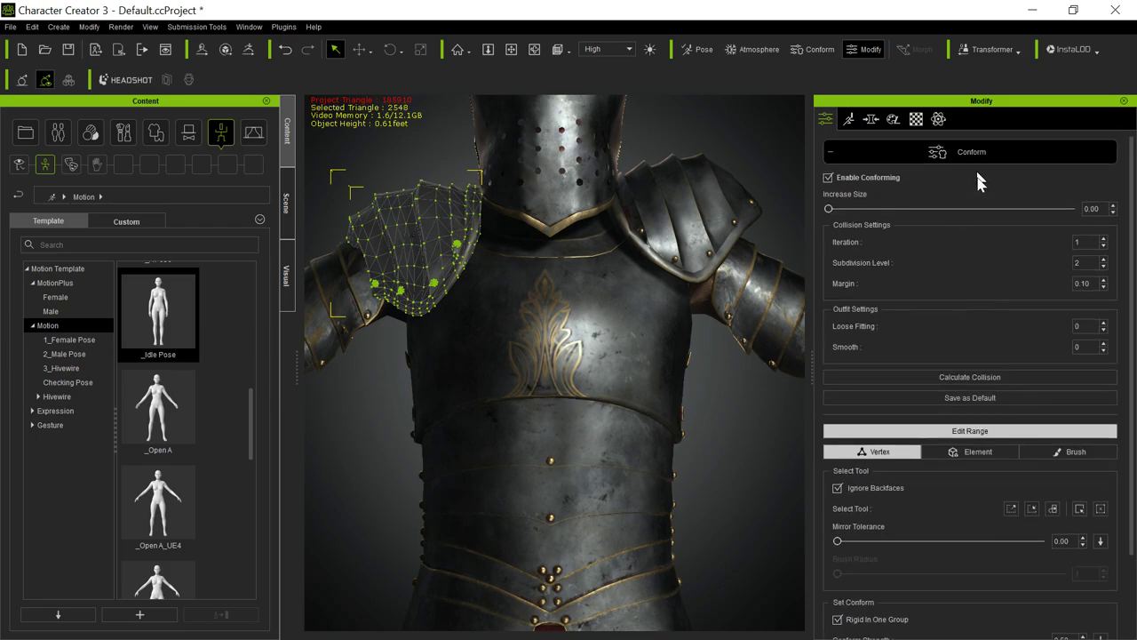
scroll(928, 265, "up", 3)
left_click(954, 159)
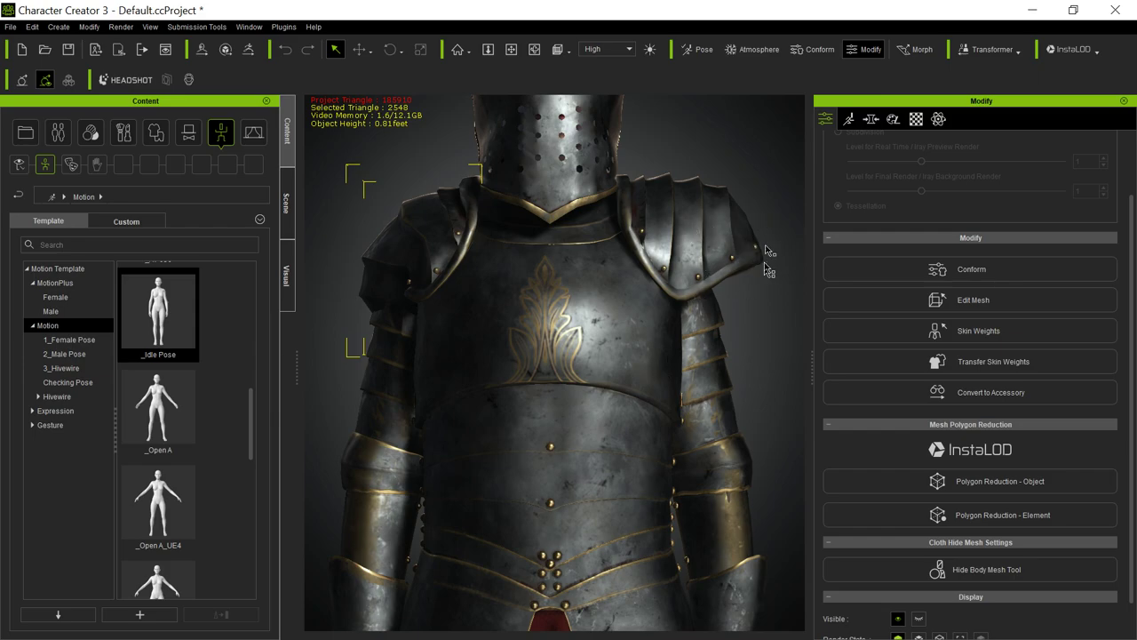
Select the waist fauld, apply the _Open A pose, and orbit in for a close frontal view
middle_click_drag(760, 238, 600, 436)
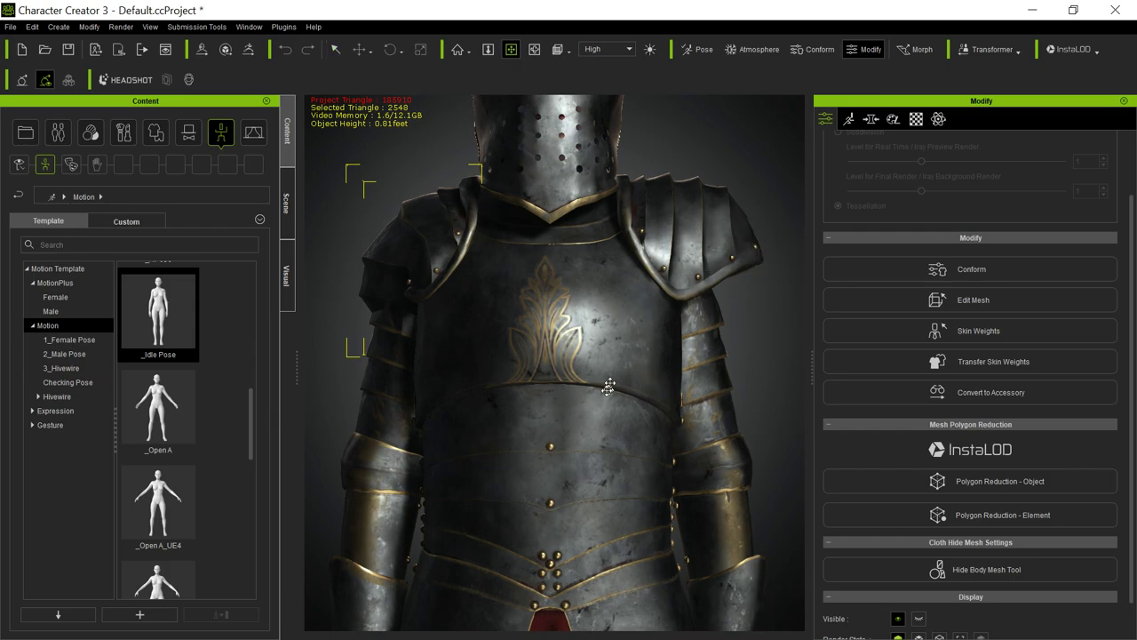
left_click(634, 437)
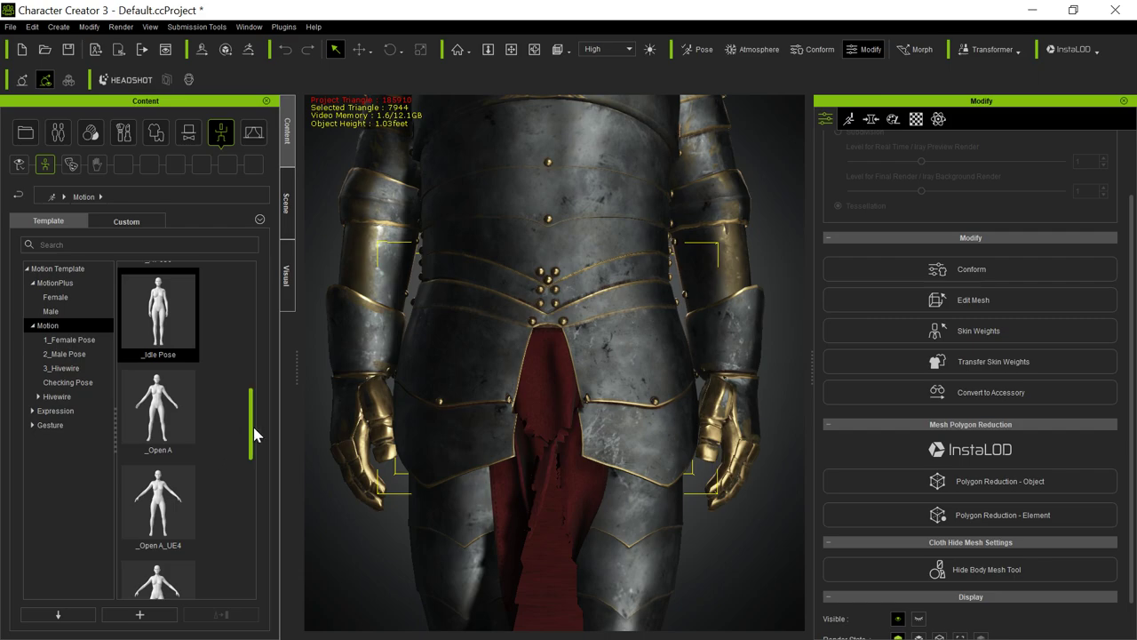
left_click_drag(252, 424, 246, 447)
double_click(156, 373)
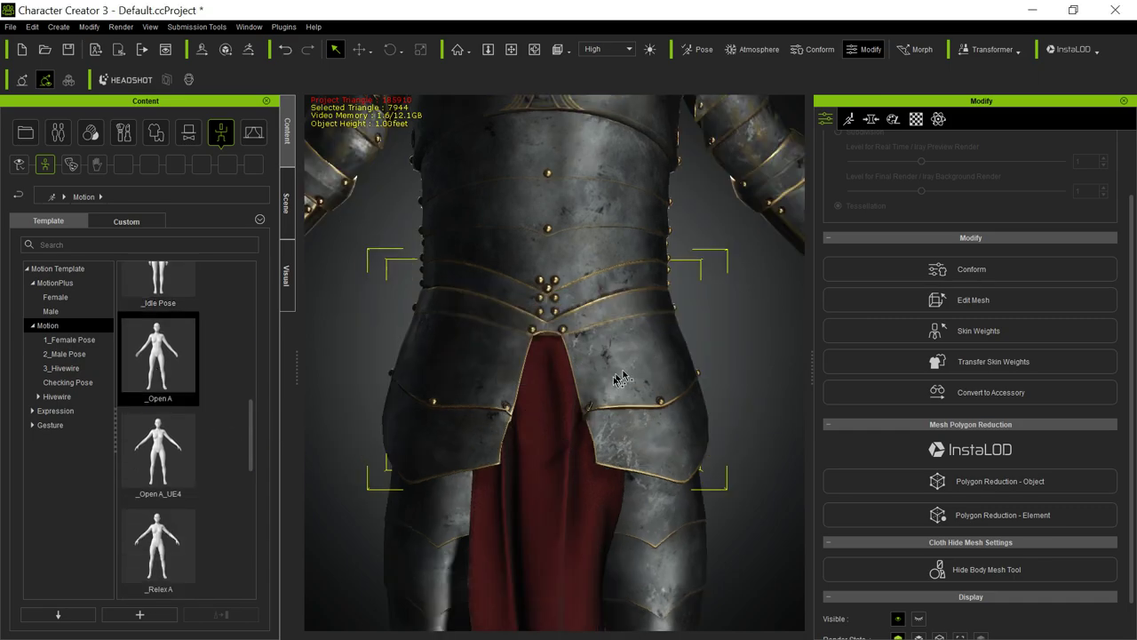
left_click_drag(417, 421, 1058, 481, "alt")
left_click_drag(539, 467, 601, 475, "alt")
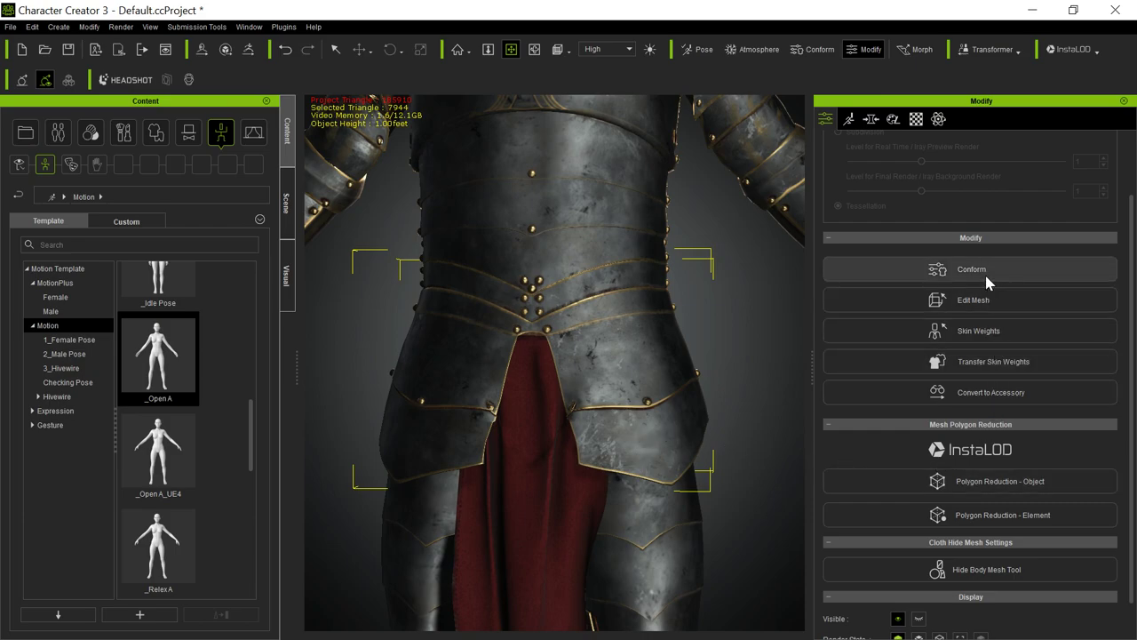
Convert the fauld to an accessory with Reset to Default Shape kept on
left_click(999, 391)
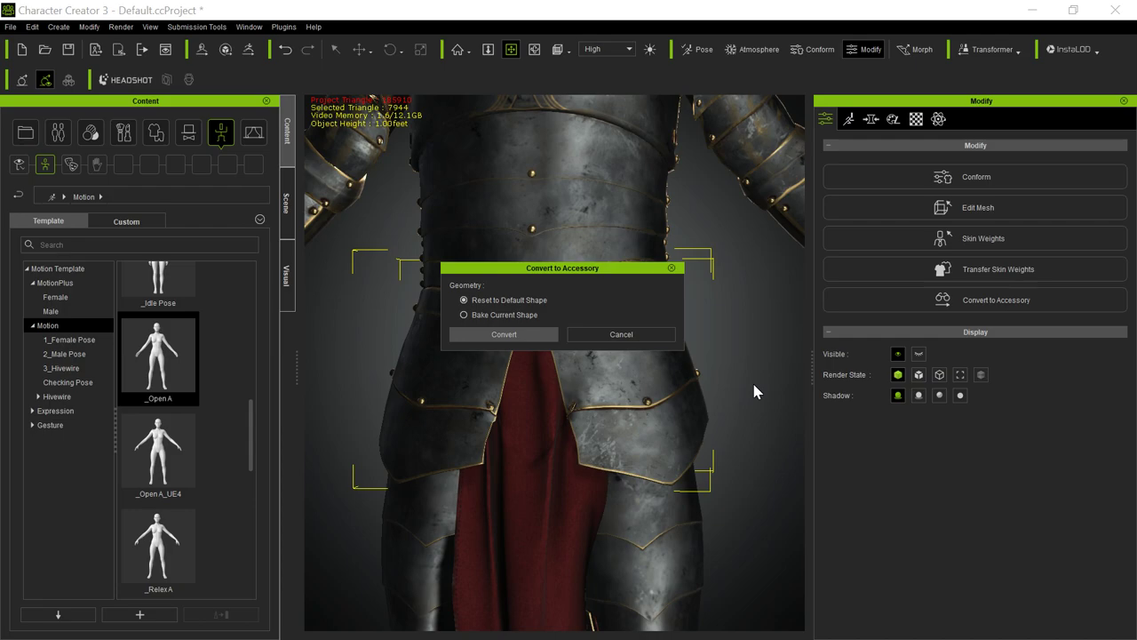
left_click(503, 335)
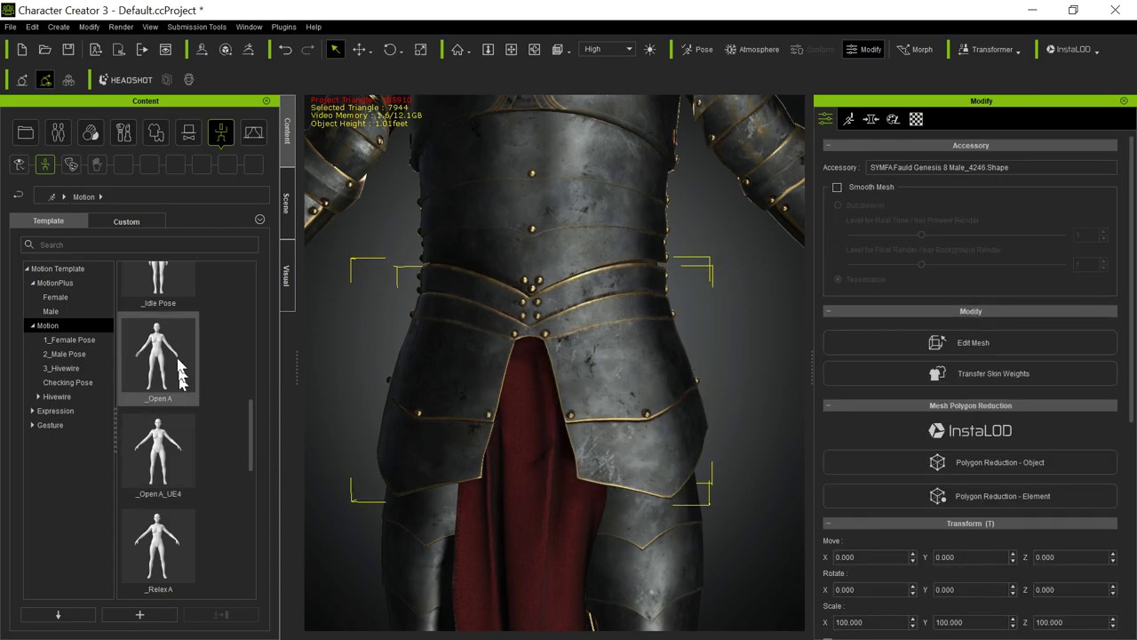
Pose the knight in _APose and _Stand M to check the fauld, then restore _Open A
scroll(202, 355, "up", 5)
scroll(199, 405, "down", 2)
double_click(186, 464)
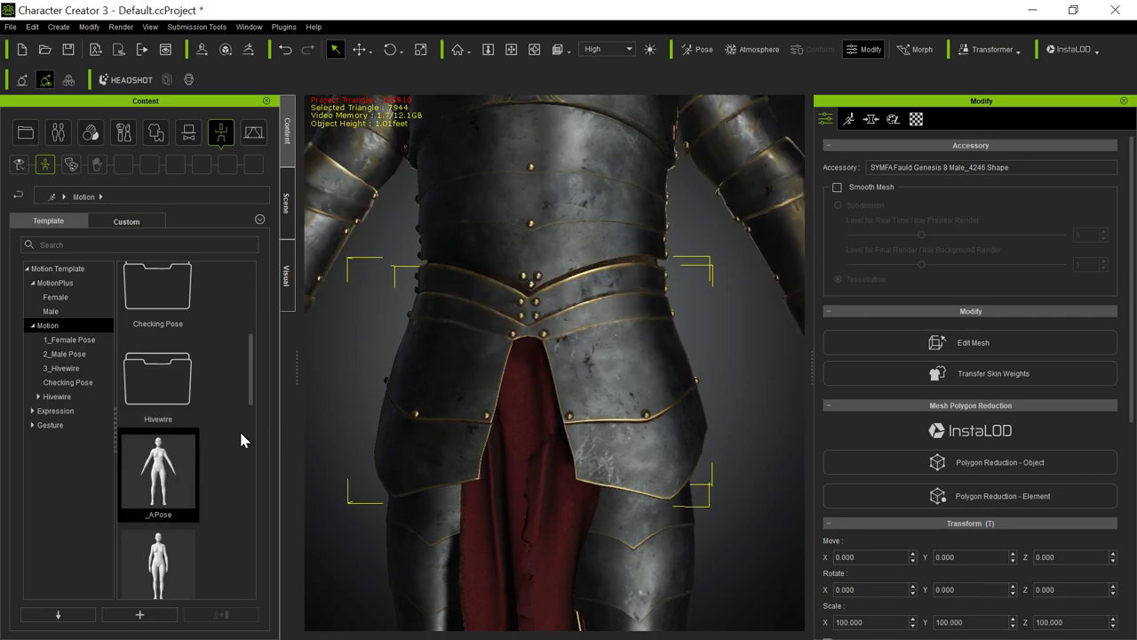
scroll(211, 445, "down", 5)
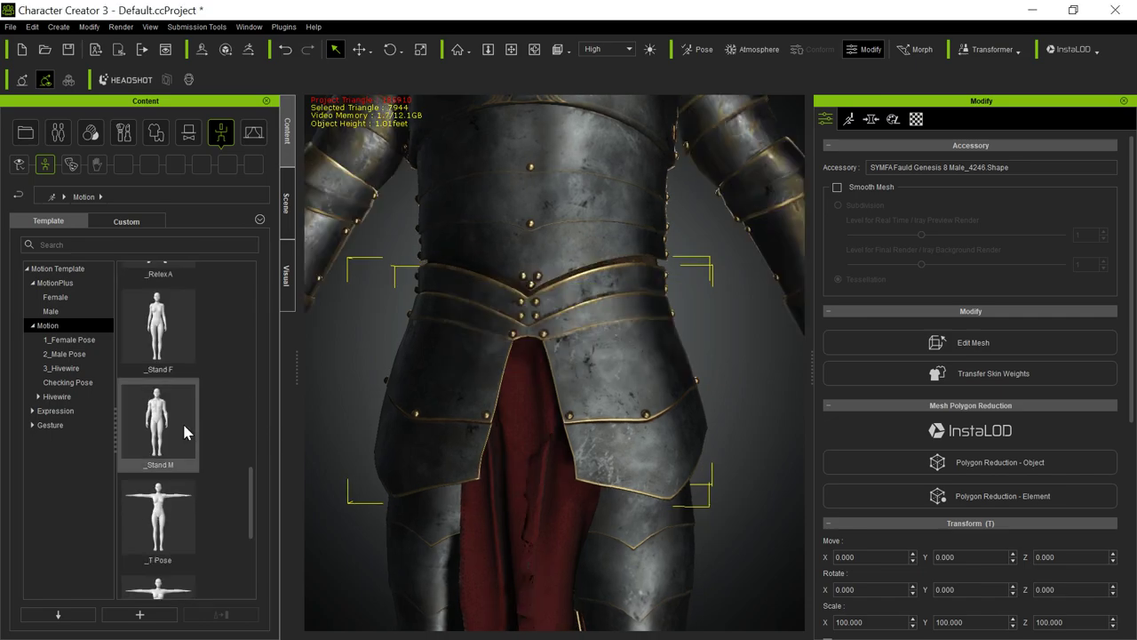
double_click(182, 421)
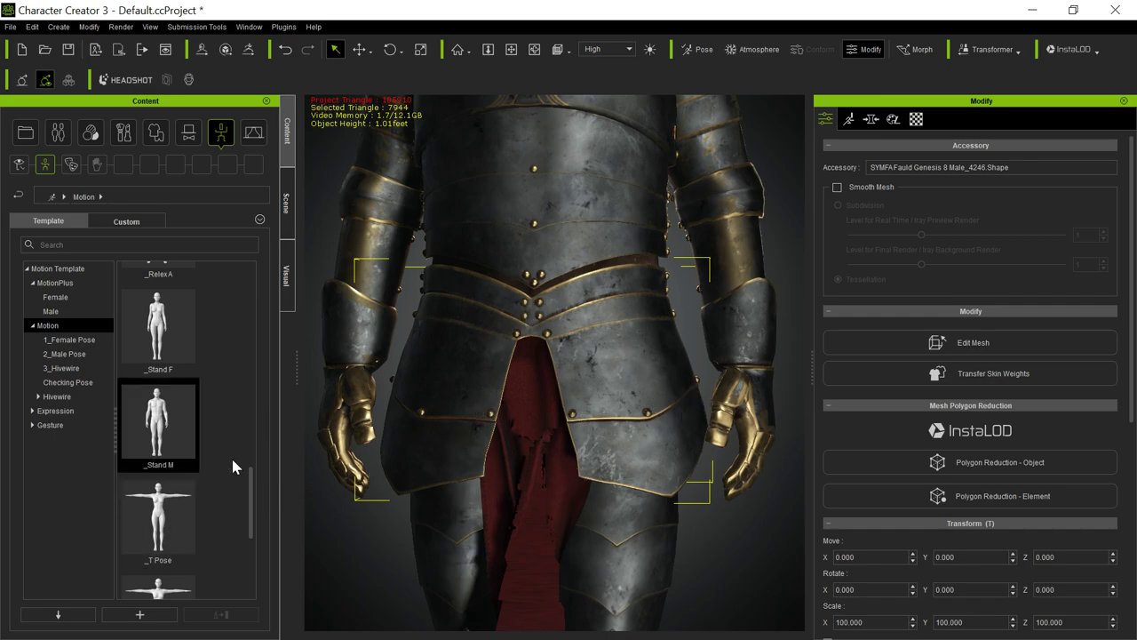
scroll(231, 456, "down", 3)
scroll(231, 455, "up", 5)
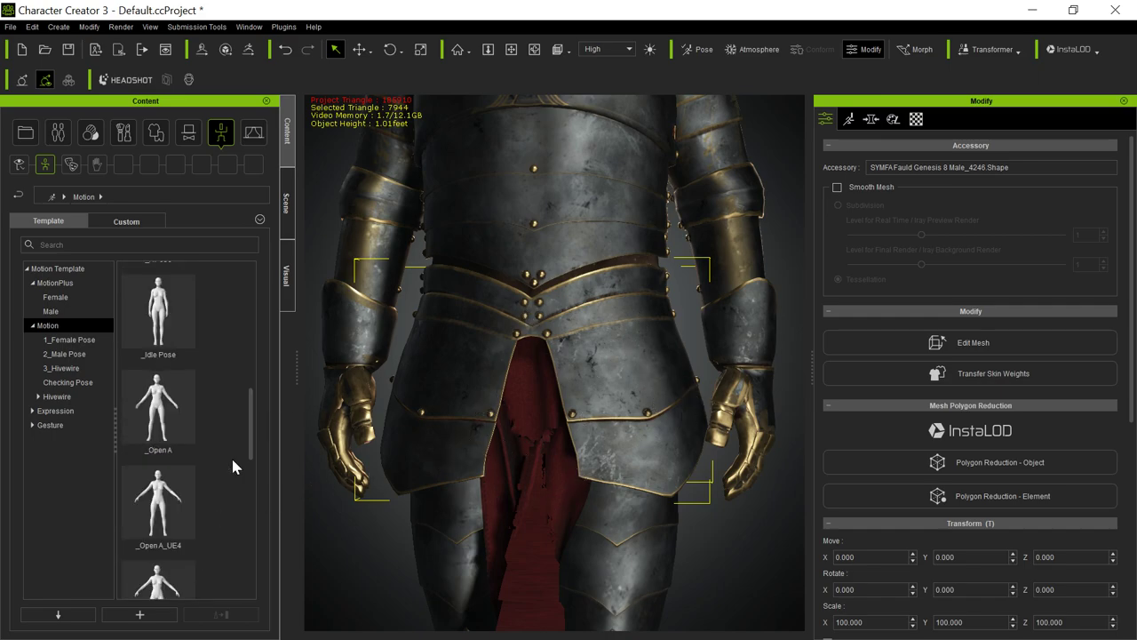
double_click(182, 430)
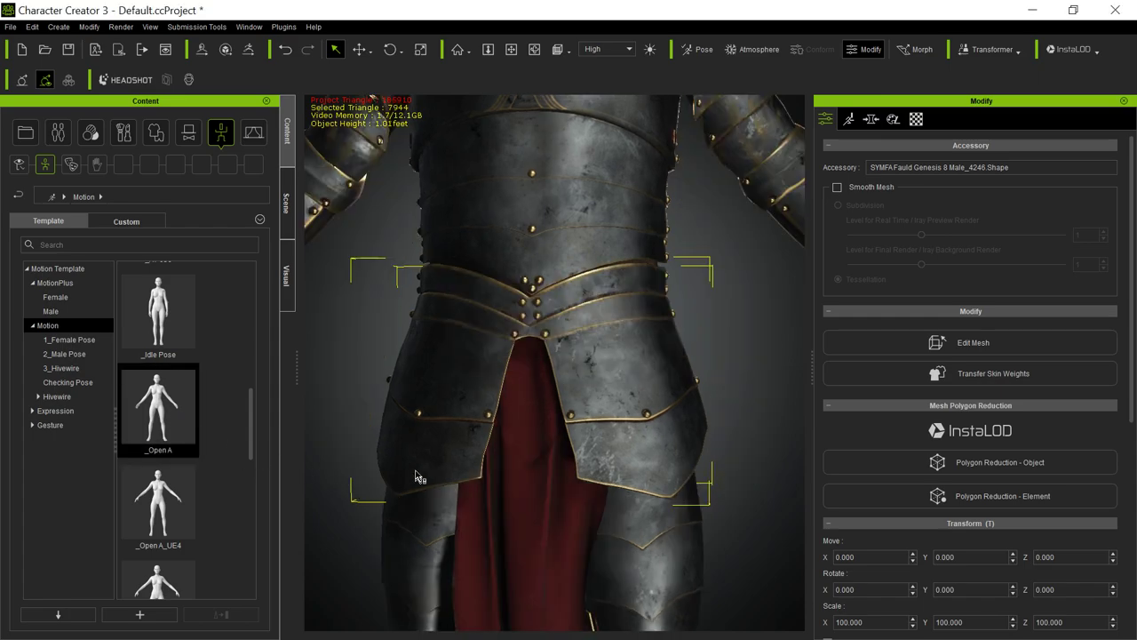
Orbit, pan and zoom around the knight's armour, ending on a front view of helmet and breastplate
key("p")
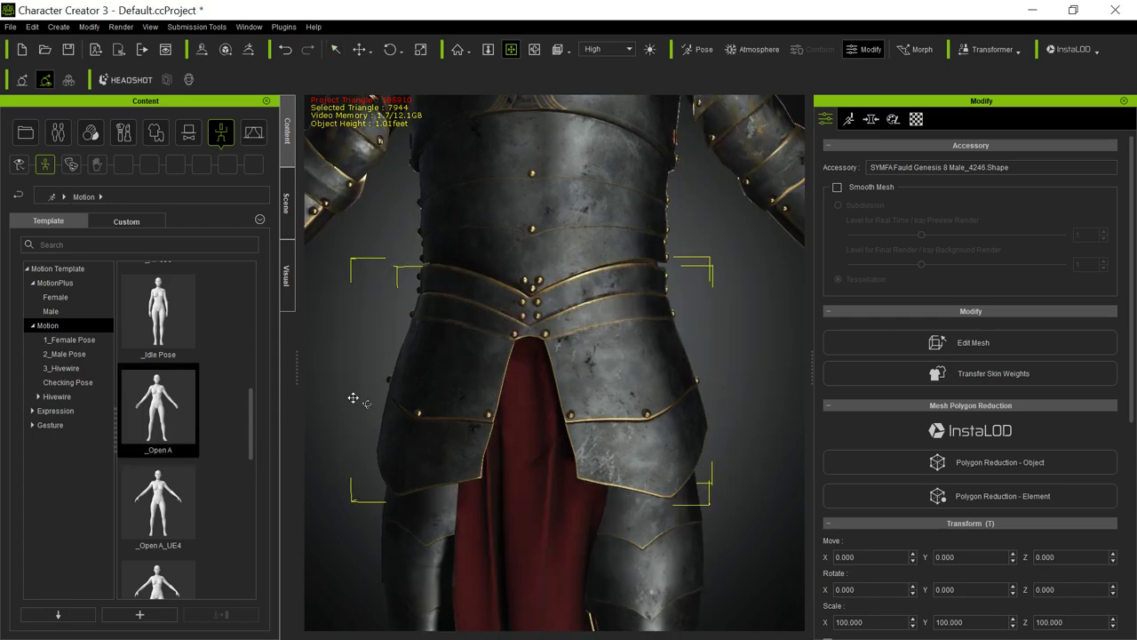
left_click_drag(353, 398, 421, 426)
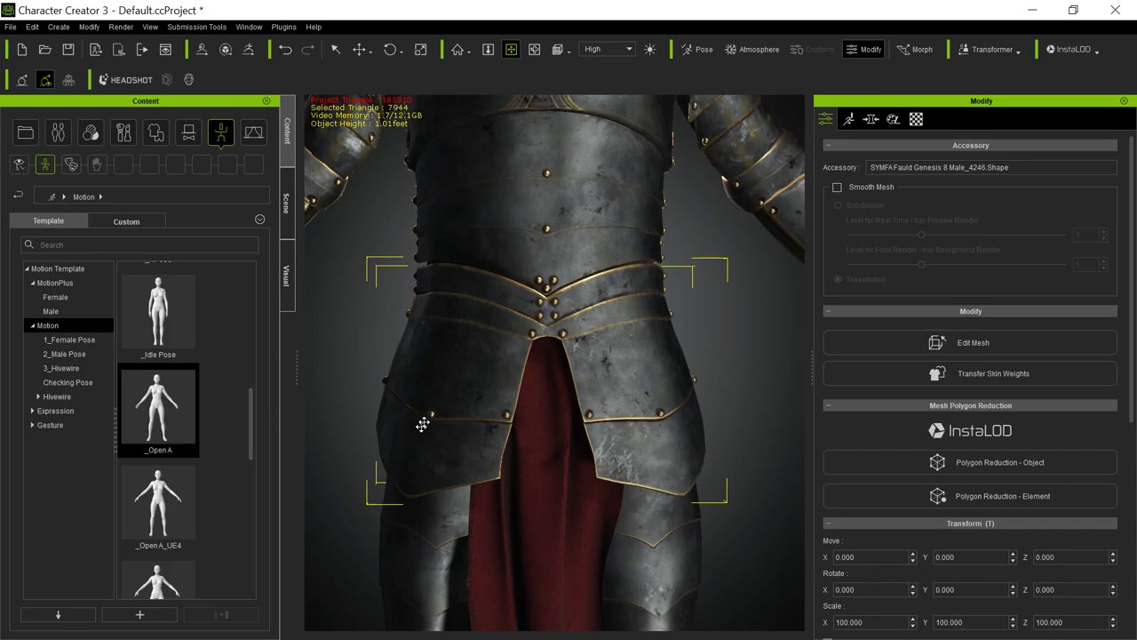
left_click_drag(435, 302, 616, 283)
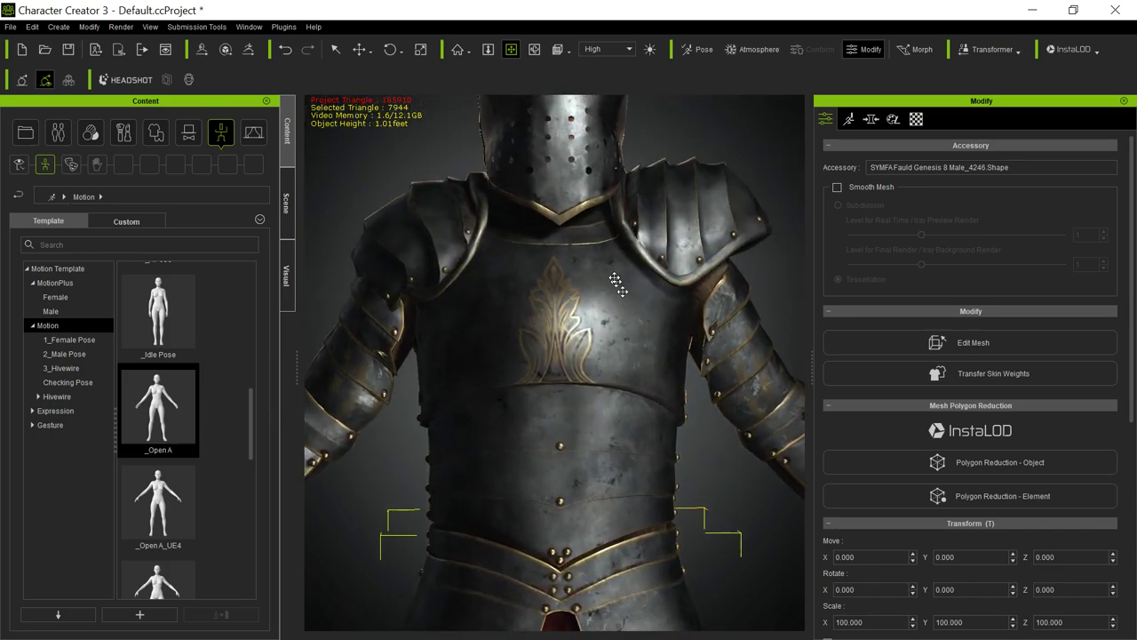
left_click_drag(626, 409, 680, 381)
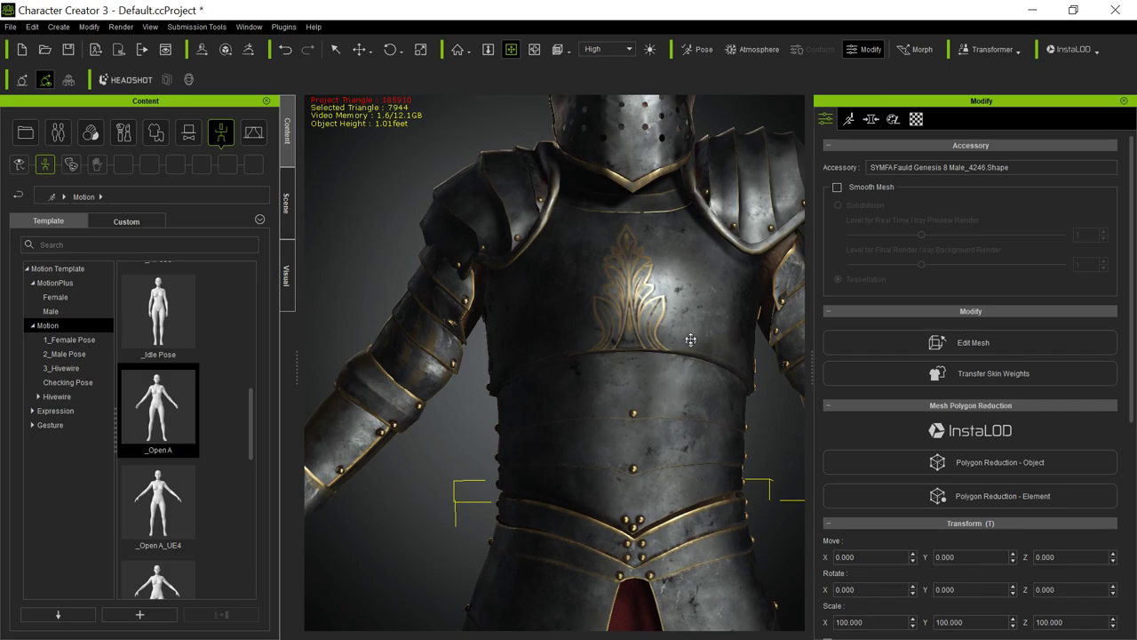
left_click_drag(690, 339, 594, 498)
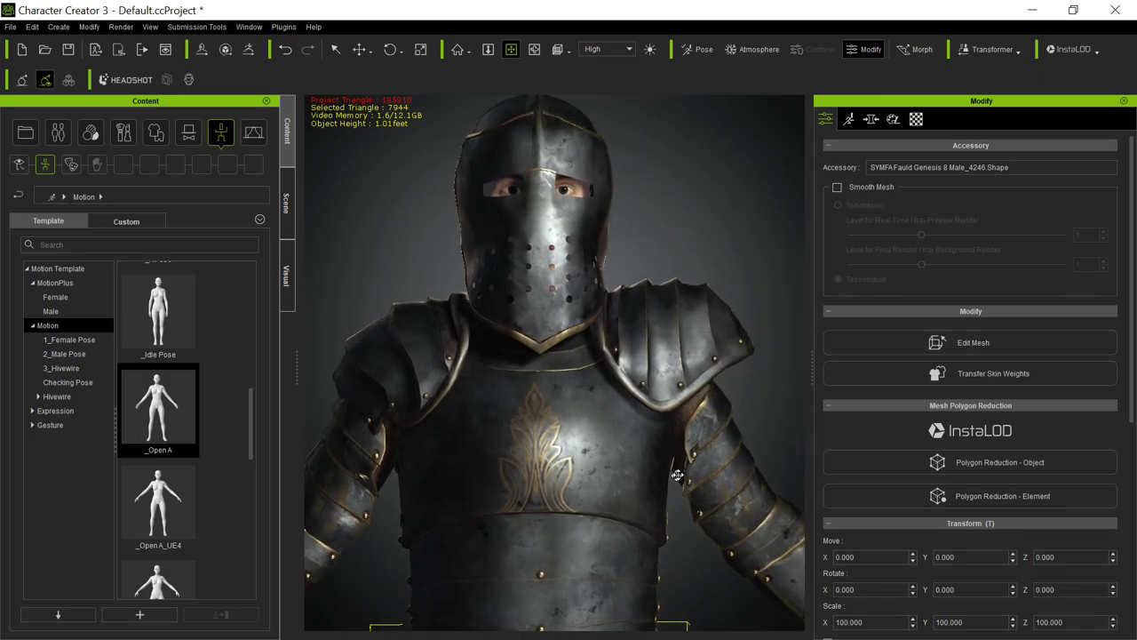
left_click_drag(678, 475, 568, 490)
scroll(553, 409, "down", 5)
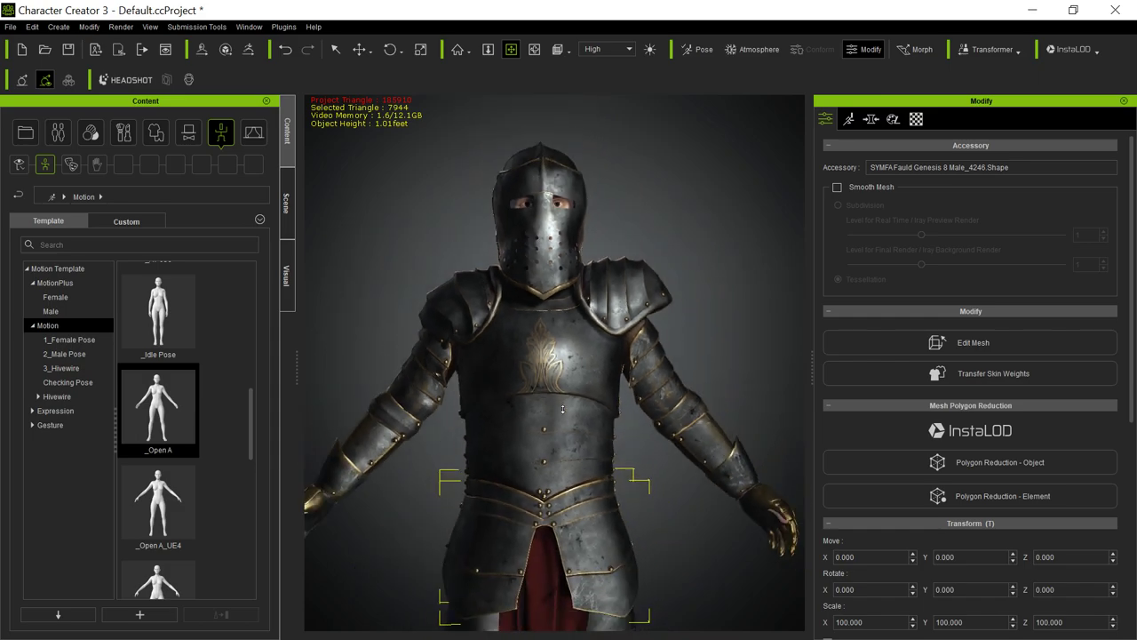
scroll(563, 408, "up", 3)
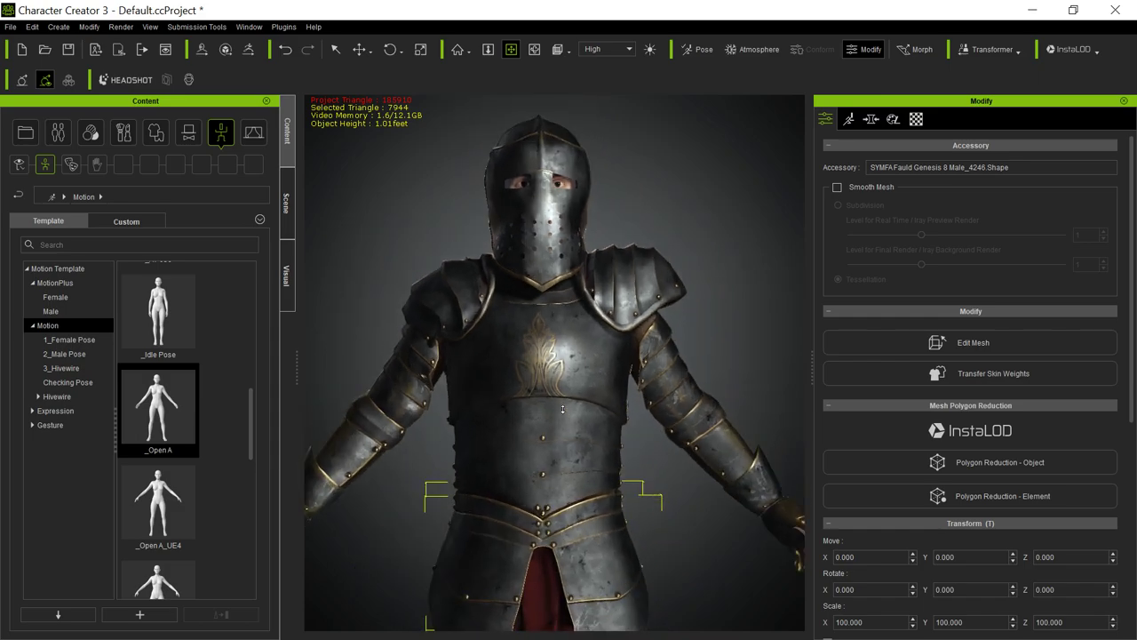